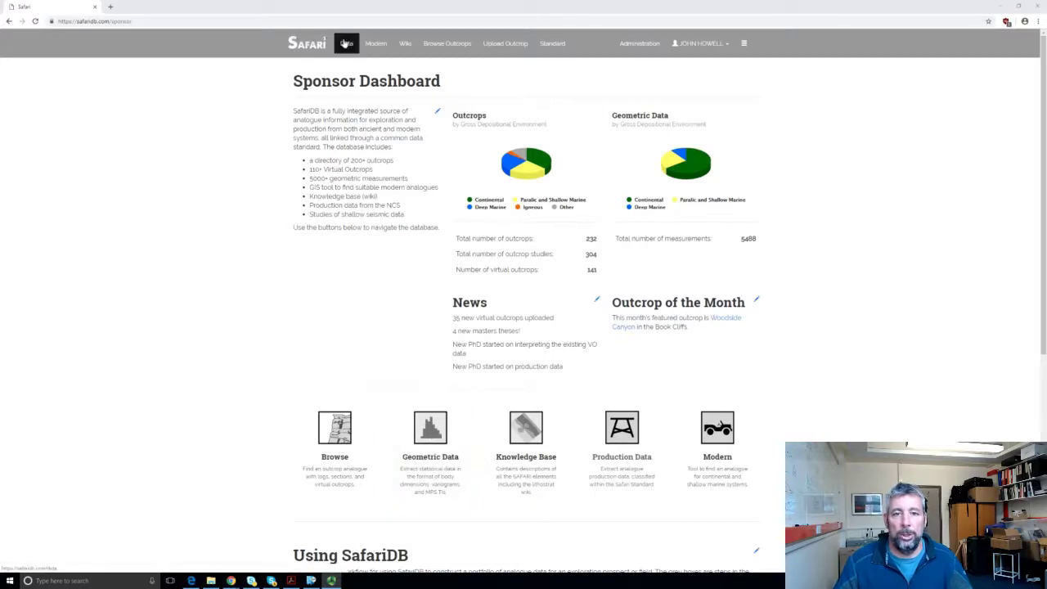
# Step: Open the Geometric Data search page and browse its filter panels
pyautogui.click(434, 428)
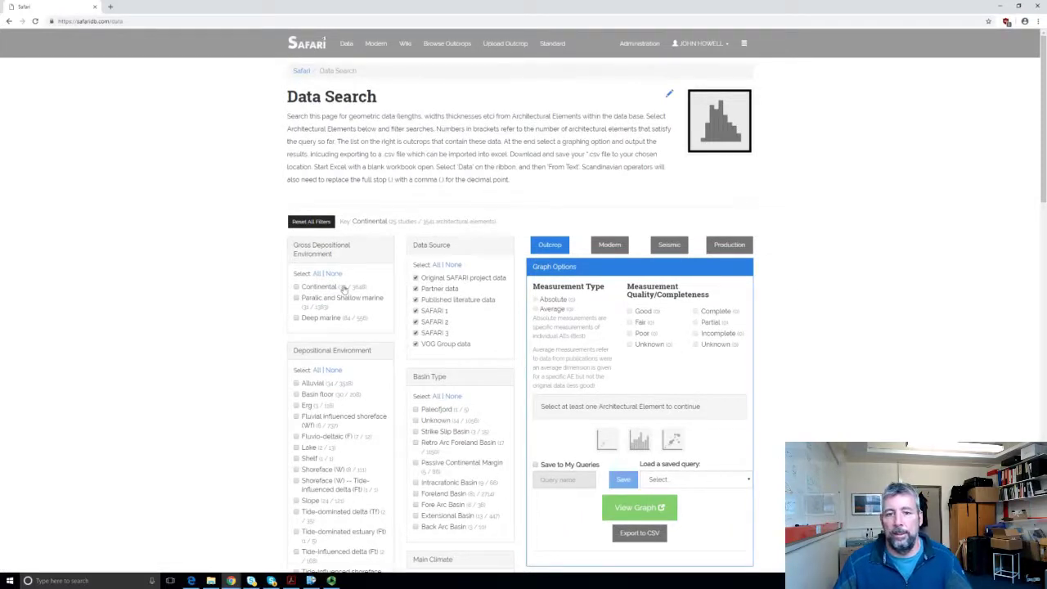
pyautogui.scroll(-1, 257, 252)
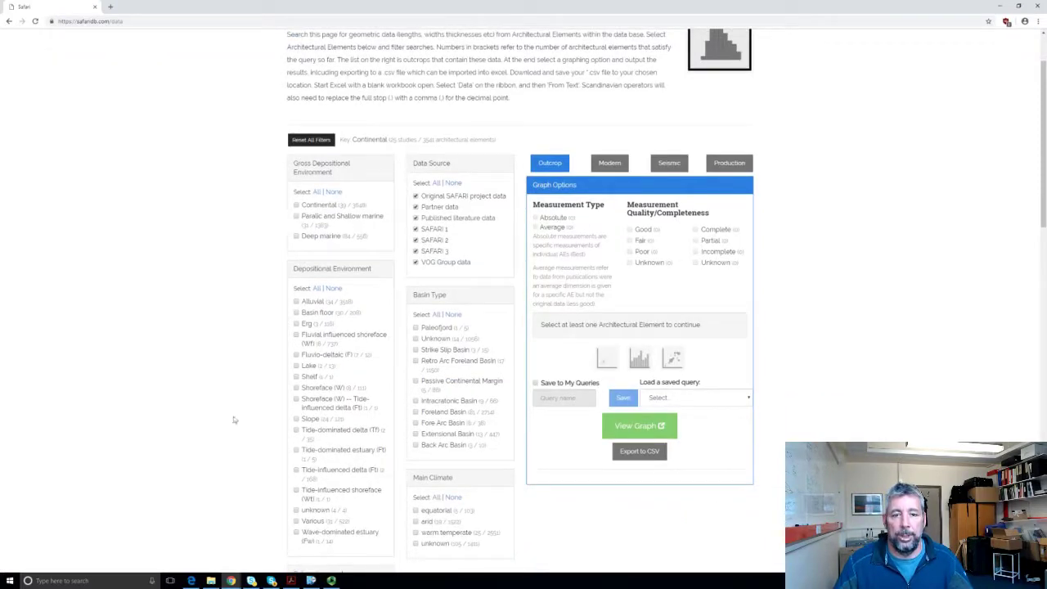
pyautogui.scroll(-7, 353, 439)
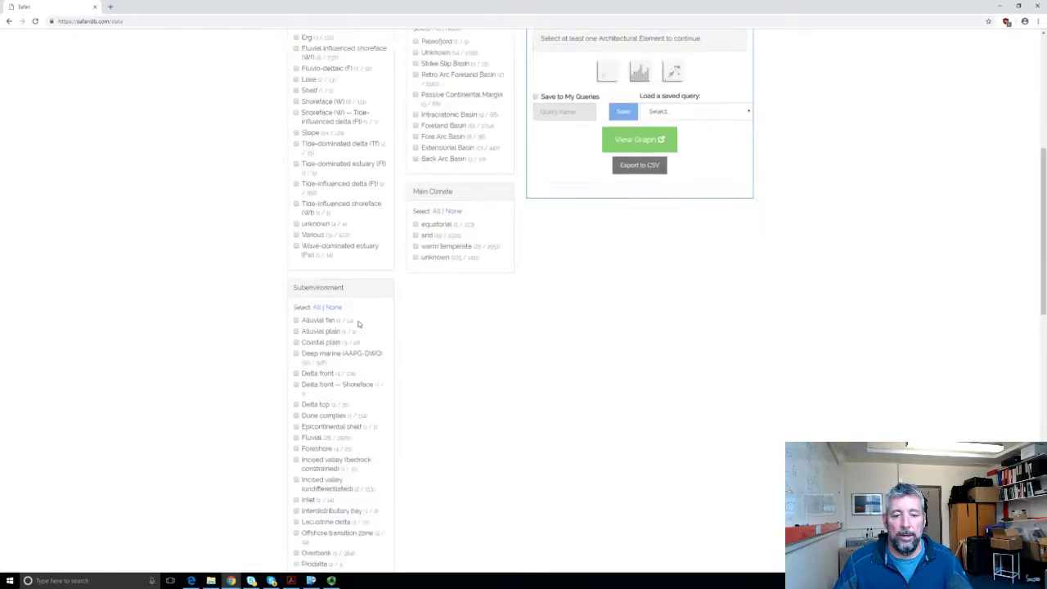
pyautogui.scroll(10, 364, 413)
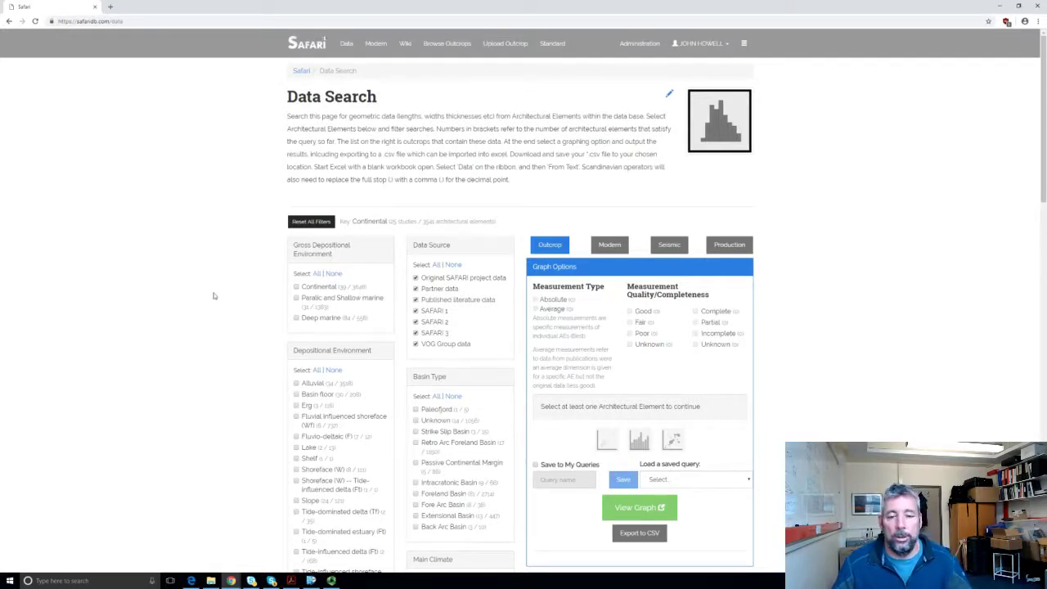
# Step: Filter the search to Continental gross environment, Alluvial depositional environment and Fluvial subenvironment
pyautogui.click(296, 287)
pyautogui.scroll(-3, 260, 322)
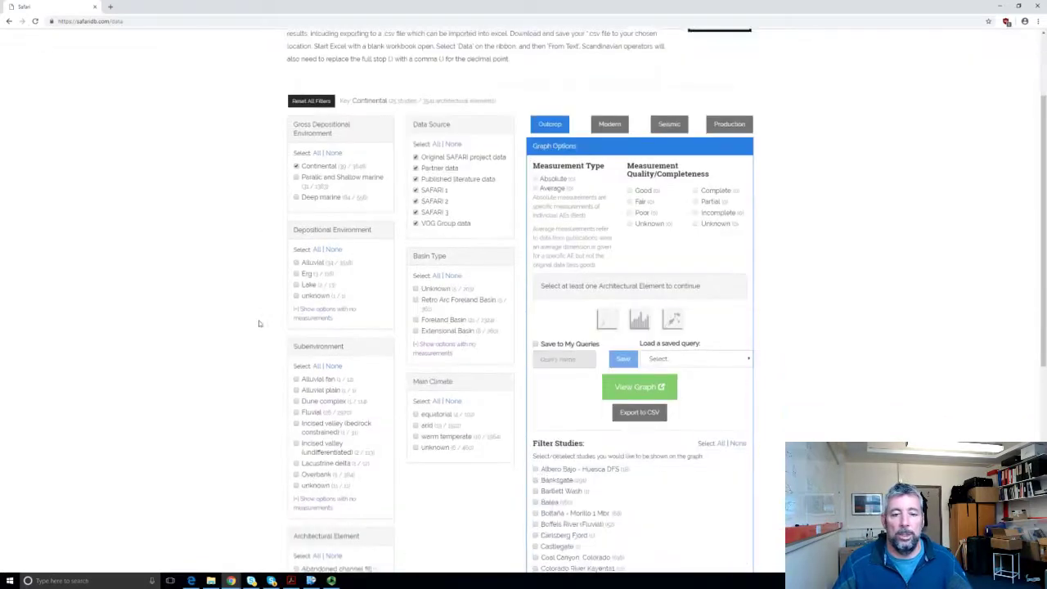
pyautogui.click(297, 260)
pyautogui.scroll(-3, 214, 305)
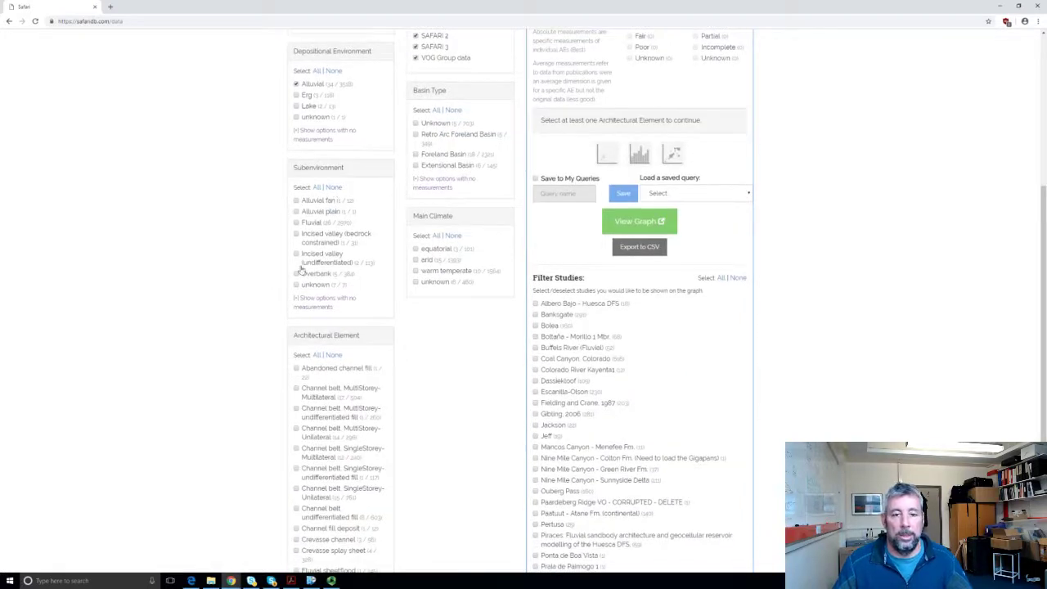
pyautogui.click(297, 222)
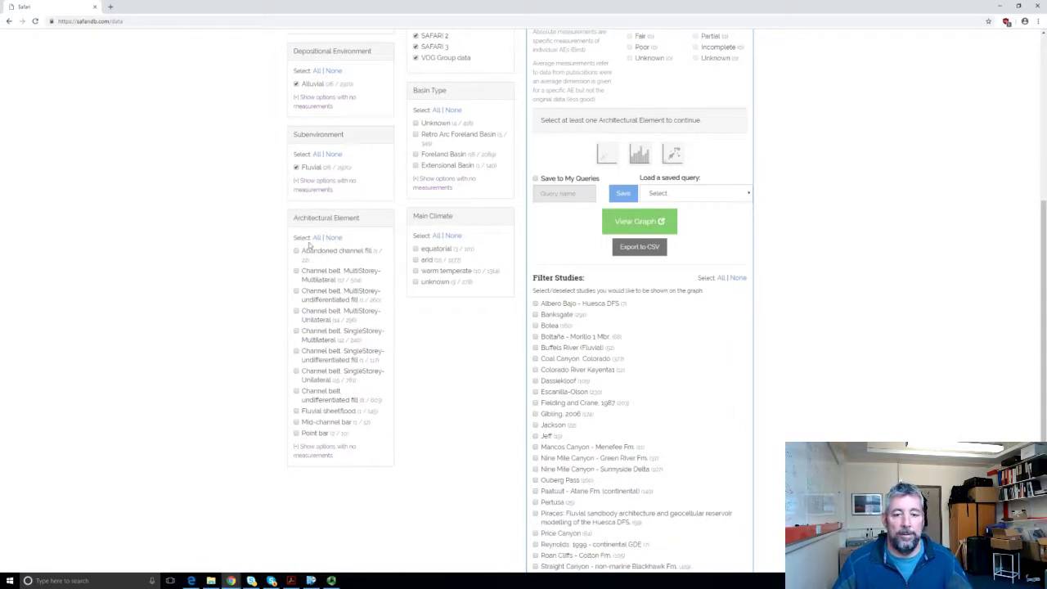
# Step: Select all seven channel belt architectural elements, from MultiStorey-Multilateral through Channel belt undifferentiated fill
pyautogui.click(297, 273)
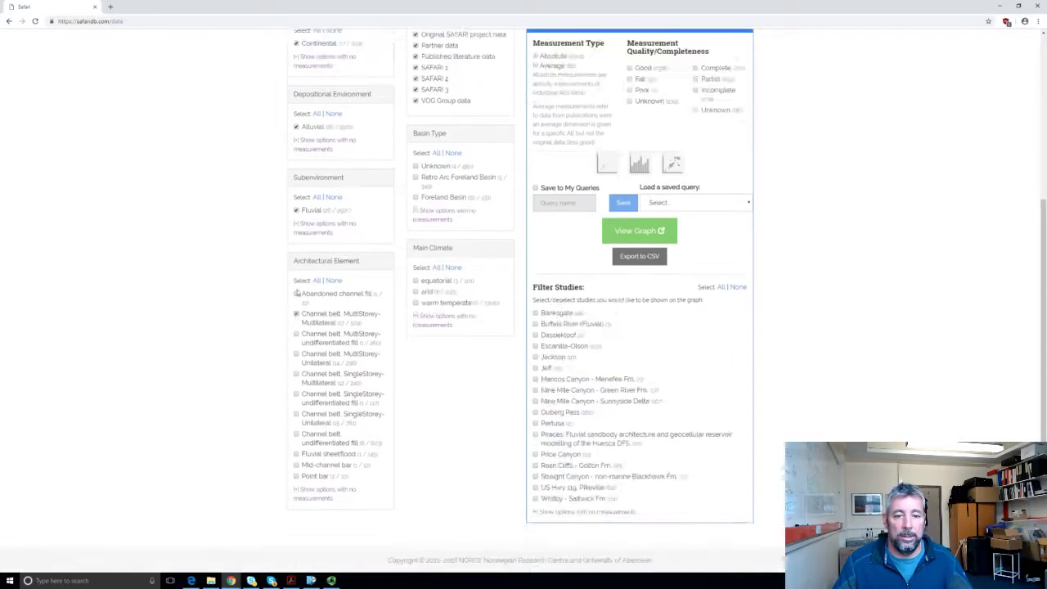
pyautogui.click(297, 335)
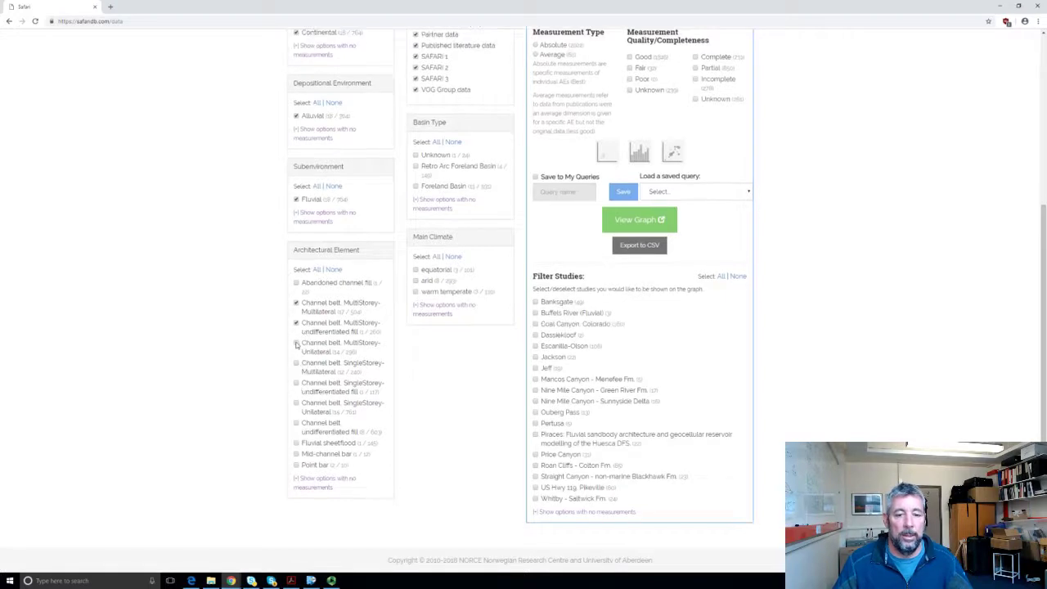
pyautogui.click(297, 344)
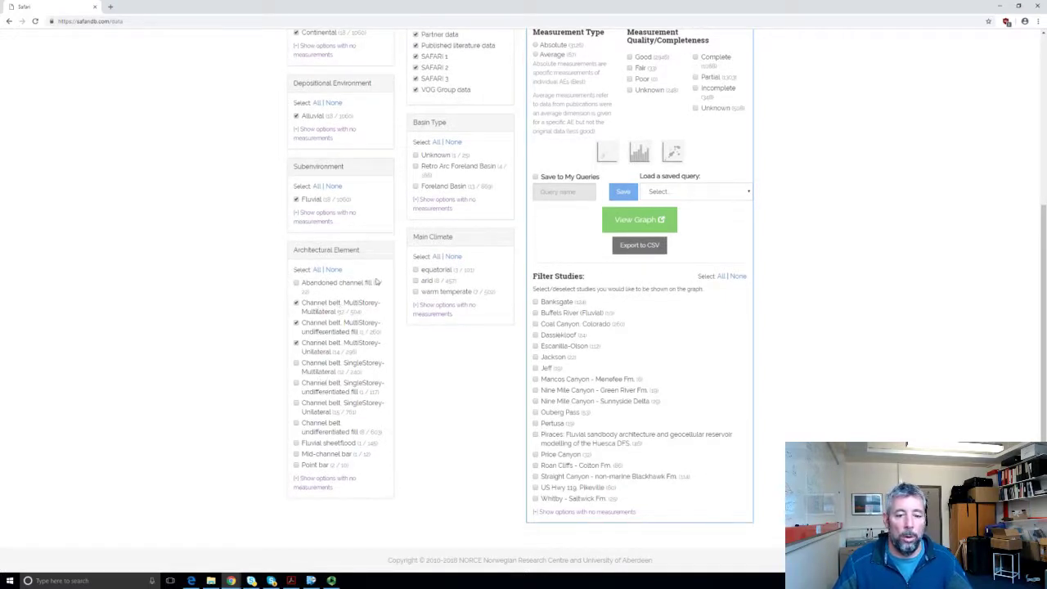
pyautogui.click(297, 364)
pyautogui.click(296, 383)
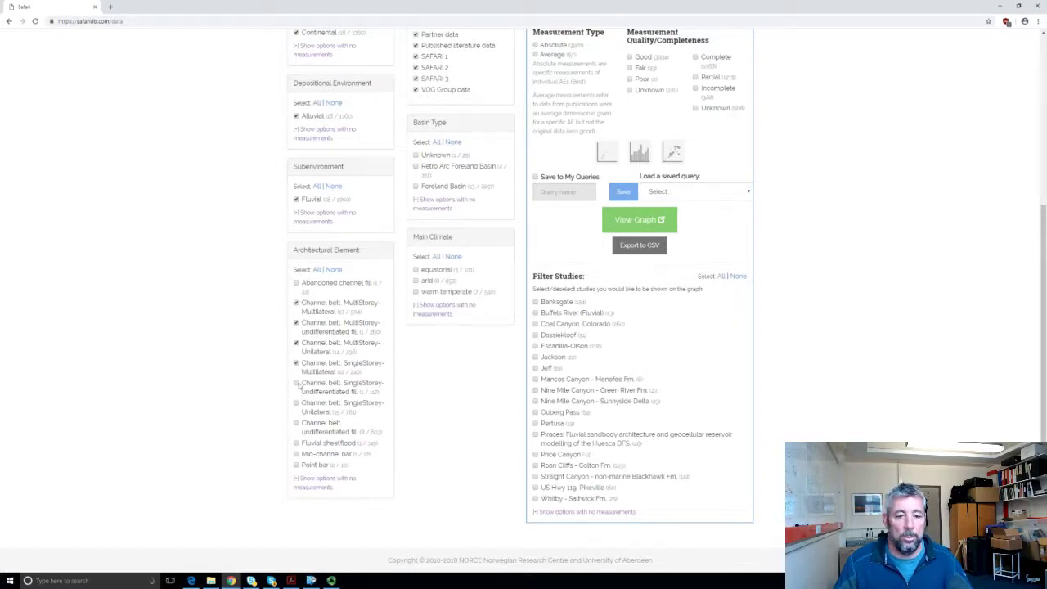
pyautogui.click(297, 404)
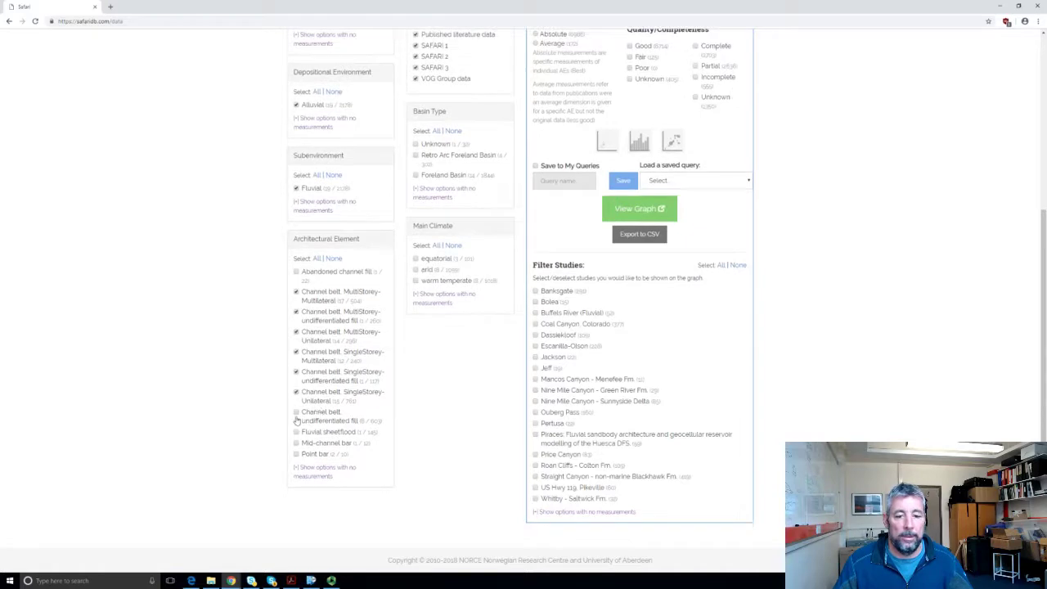
pyautogui.click(298, 415)
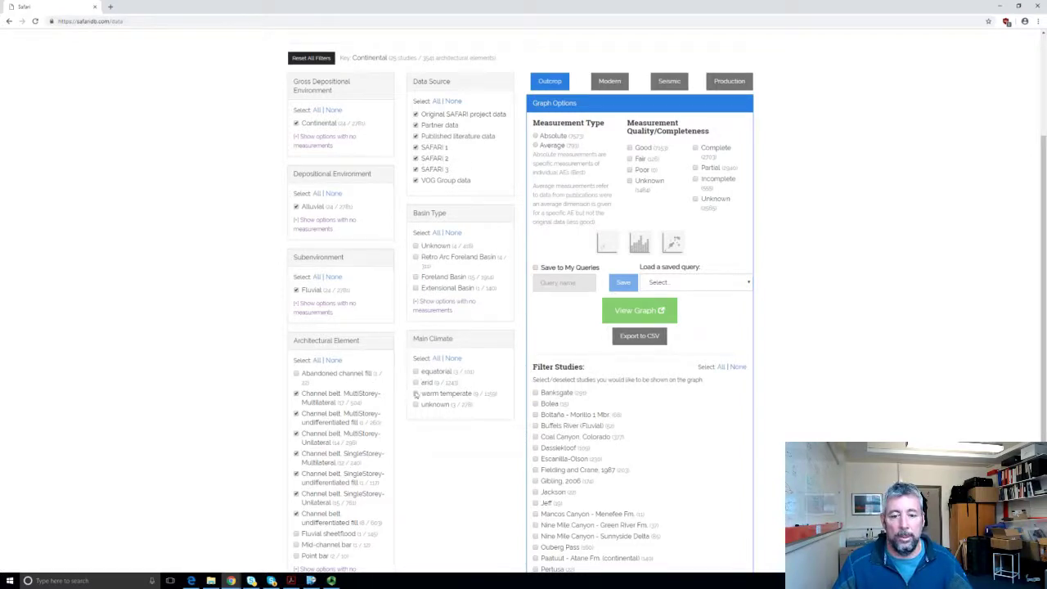
# Step: Limit the main climate to warm temperate and set the measurement type to Absolute
pyautogui.click(416, 394)
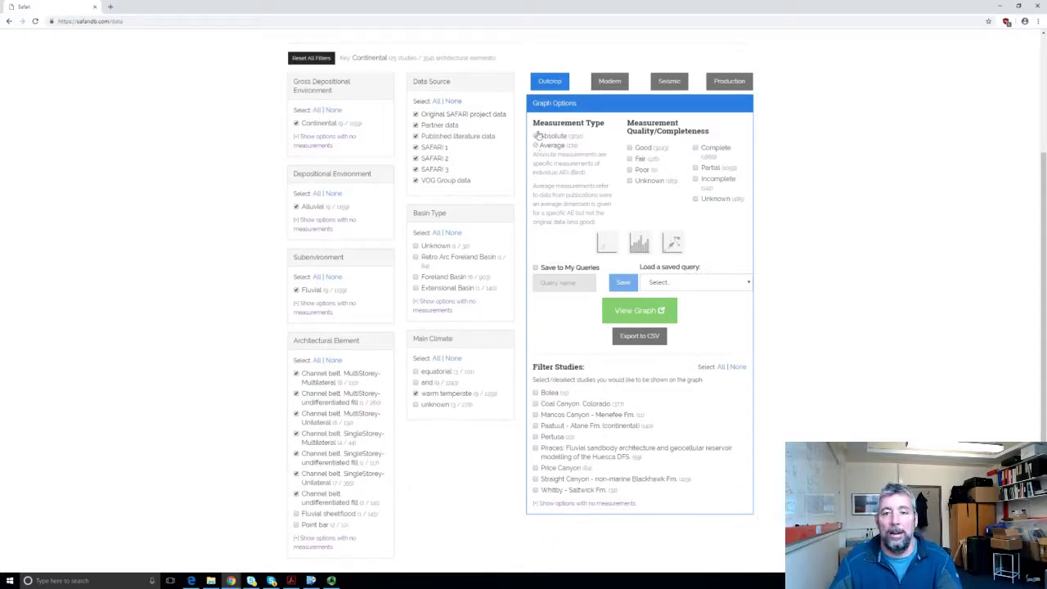
pyautogui.click(536, 137)
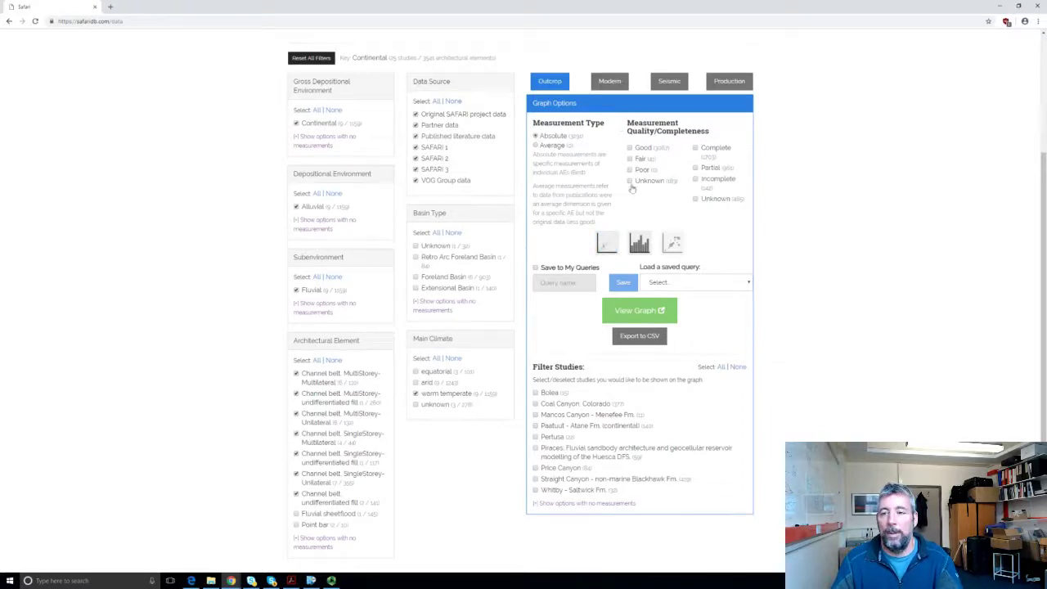
# Step: Choose the cross-plot graph with horizontal width on the horizontal axis and thickness on the vertical axis
pyautogui.click(607, 243)
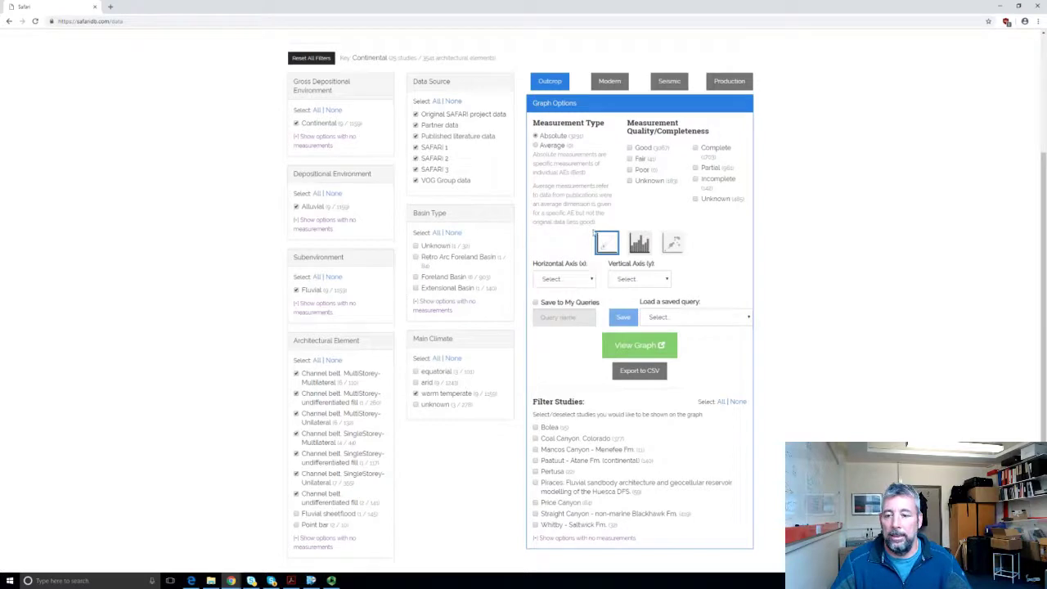
pyautogui.click(591, 279)
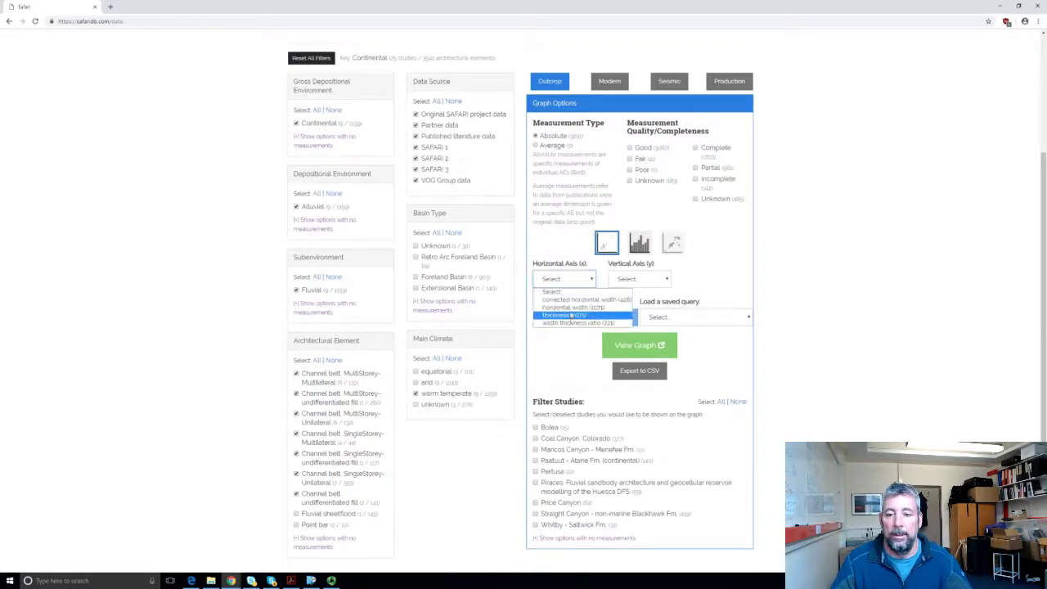
pyautogui.click(572, 306)
pyautogui.click(667, 282)
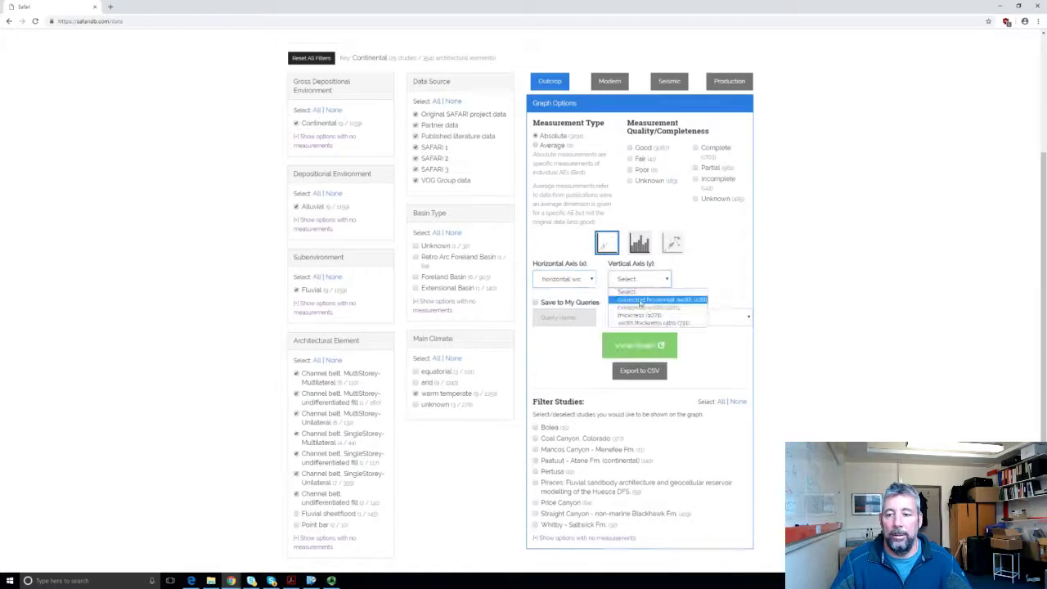
pyautogui.click(643, 319)
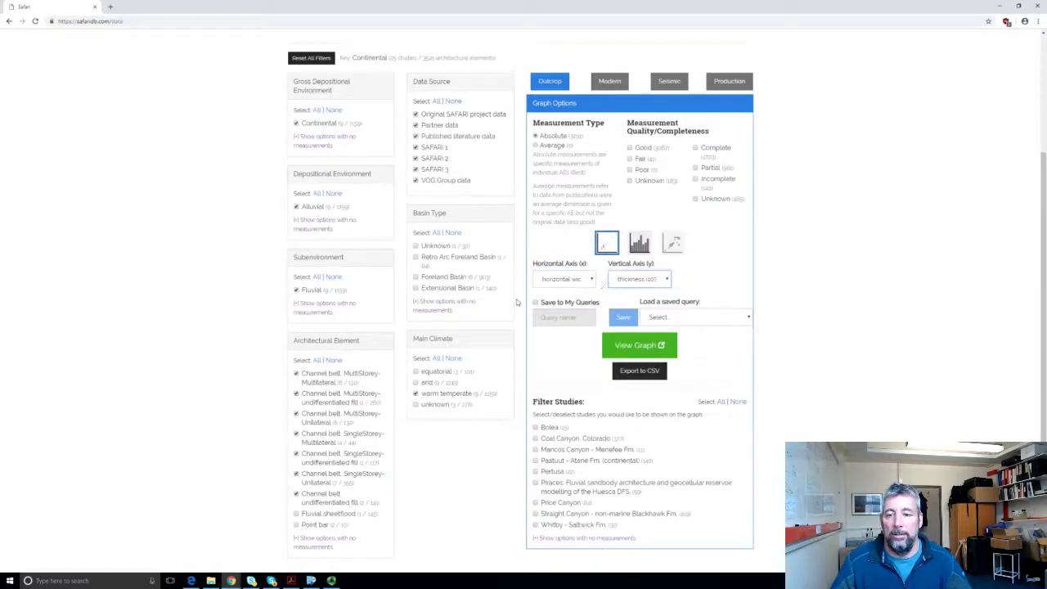
# Step: View the cross-plot graph in its popup window and enlarge the window
pyautogui.click(636, 346)
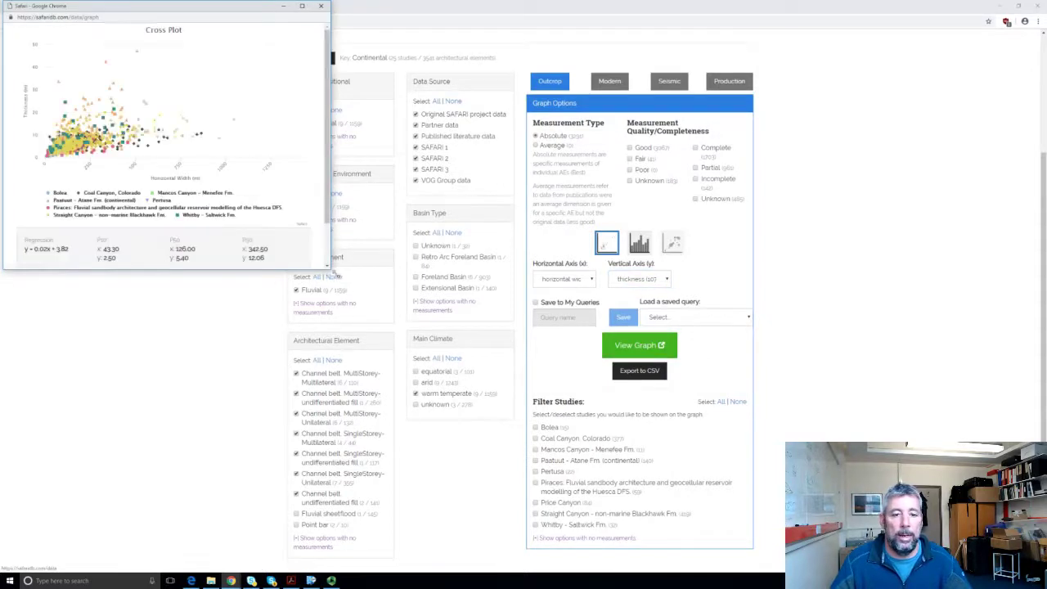
pyautogui.moveTo(330, 270); pyautogui.dragTo(444, 347)
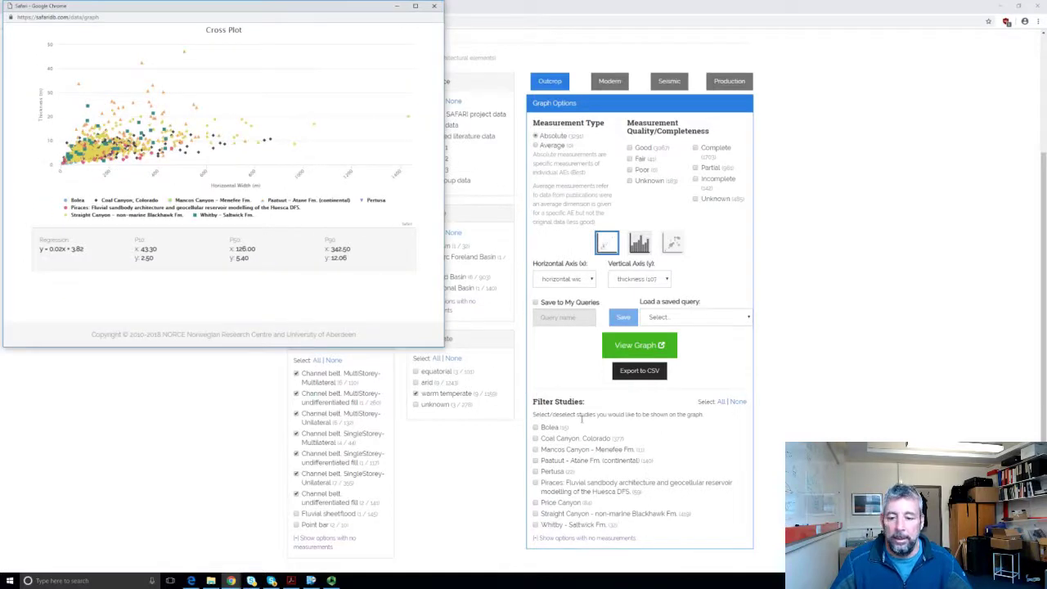
pyautogui.scroll(-1, 577, 447)
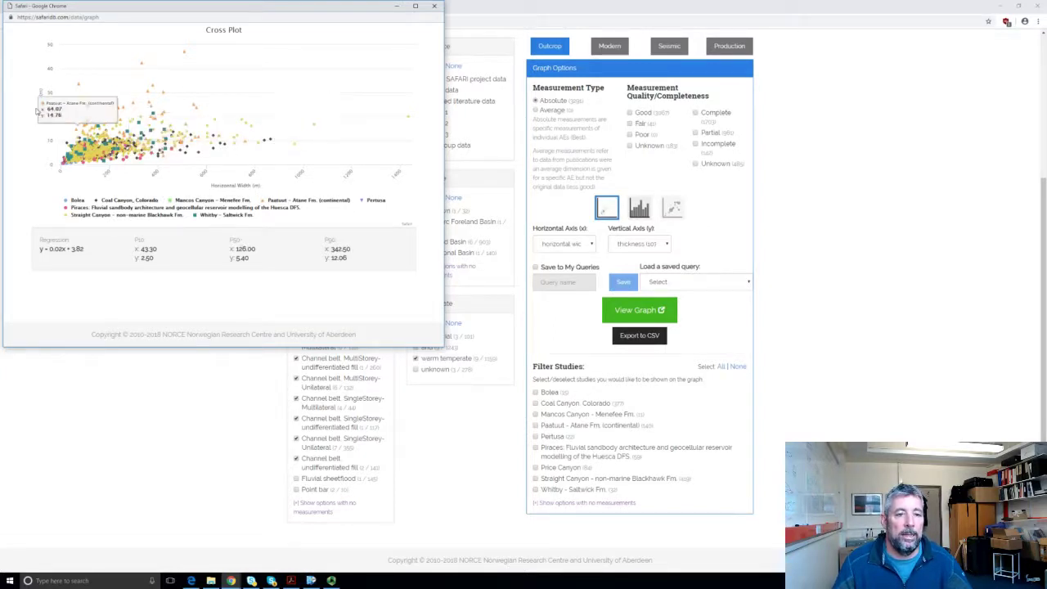
# Step: Zoom into the dense cluster of points on the cross plot, then reset the zoom
pyautogui.moveTo(62, 87)
pyautogui.mouseDown()
pyautogui.moveTo(167, 126)
pyautogui.moveTo(164, 162)
pyautogui.mouseUp()
pyautogui.moveTo(173, 169); pyautogui.dragTo(173, 168)
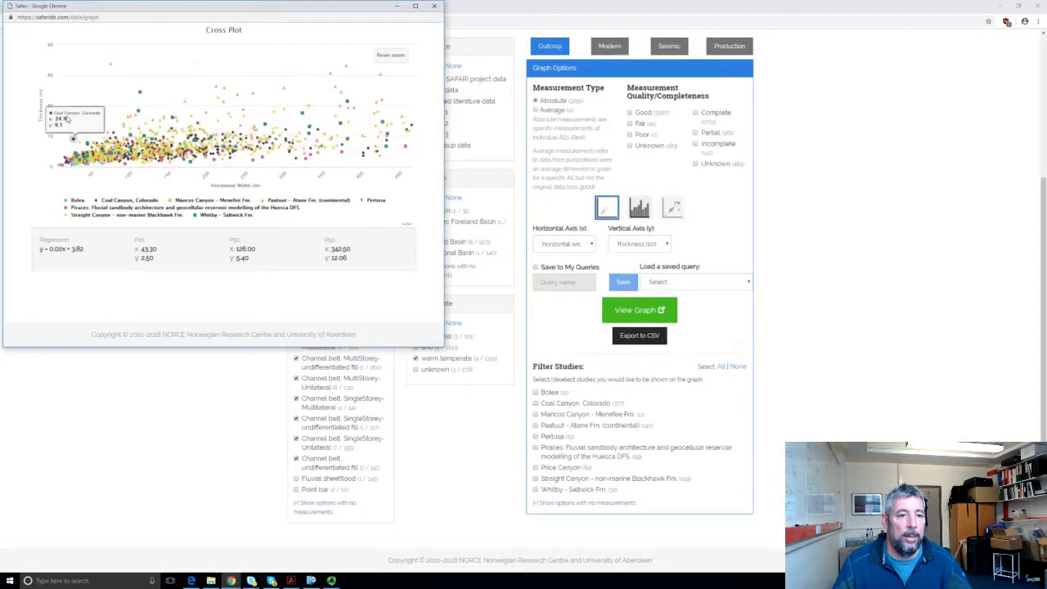
pyautogui.moveTo(143, 129); pyautogui.dragTo(180, 171)
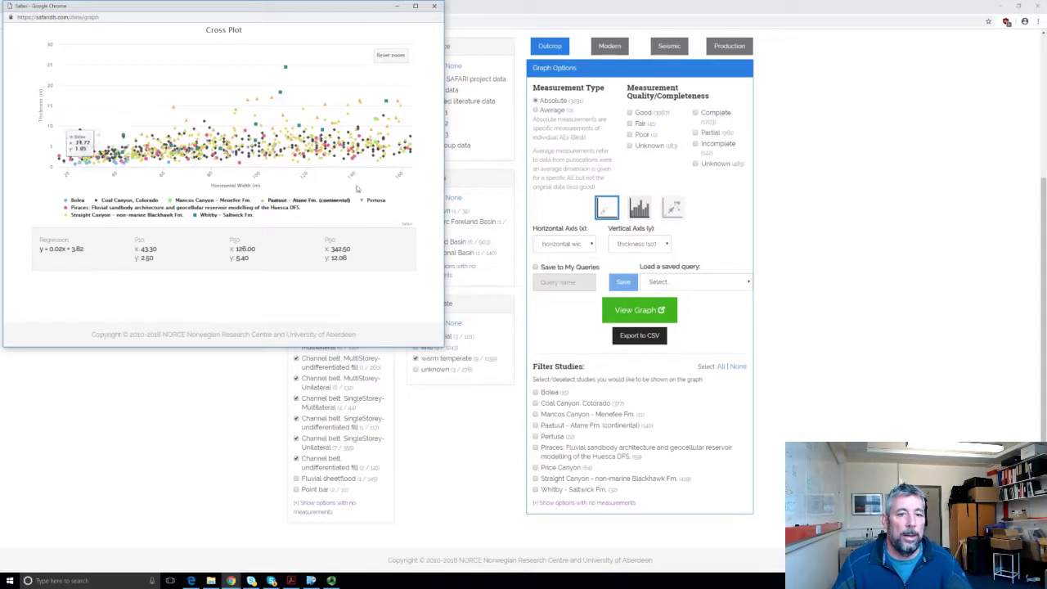
pyautogui.click(391, 55)
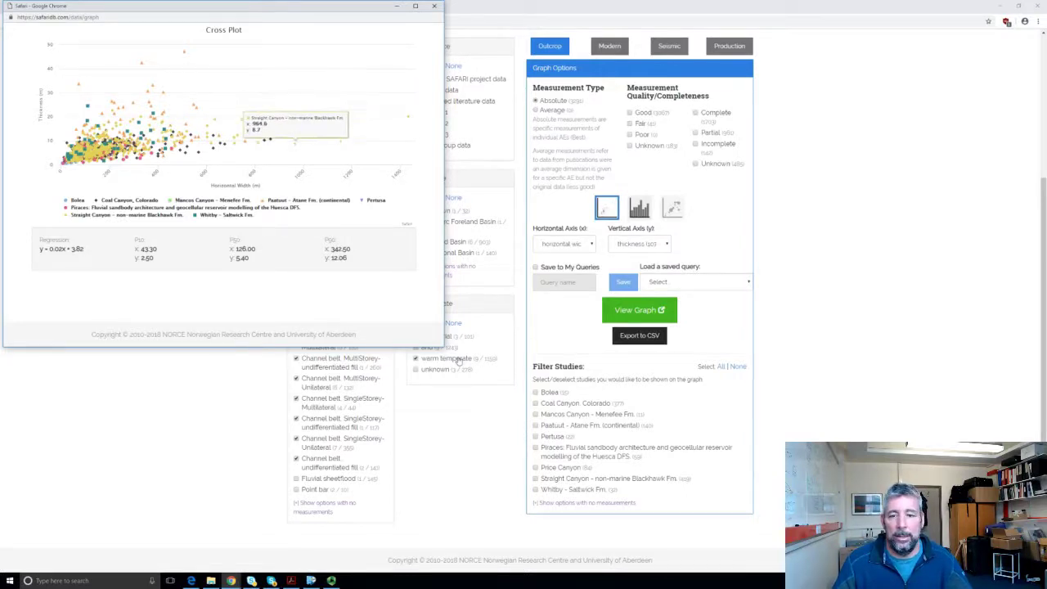
# Step: Select all studies except Straight Canyon - non-marine Blackhawk Fm. and regenerate the cross plot
pyautogui.click(721, 367)
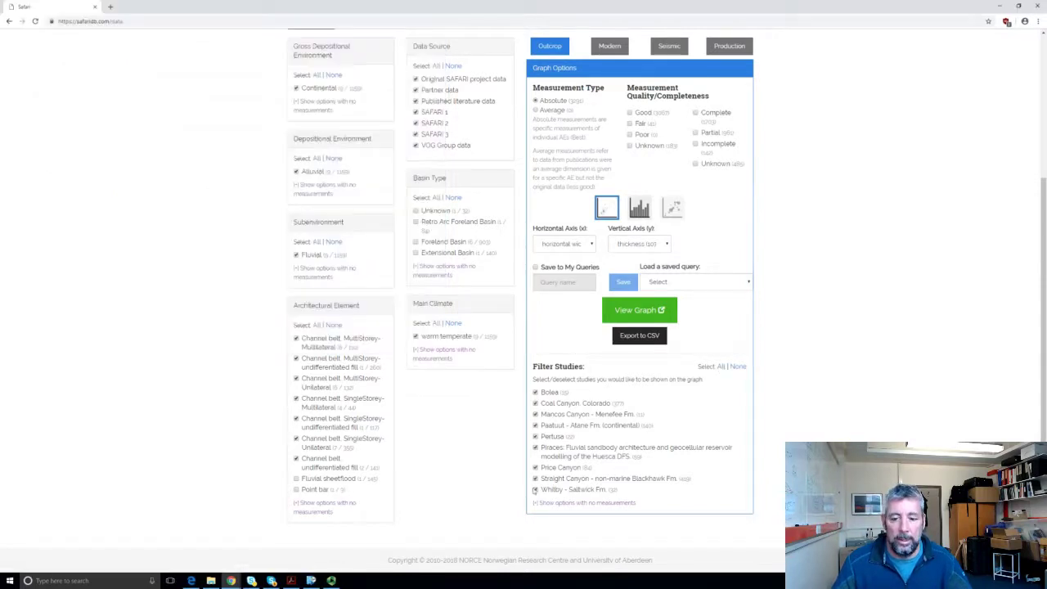
pyautogui.click(536, 480)
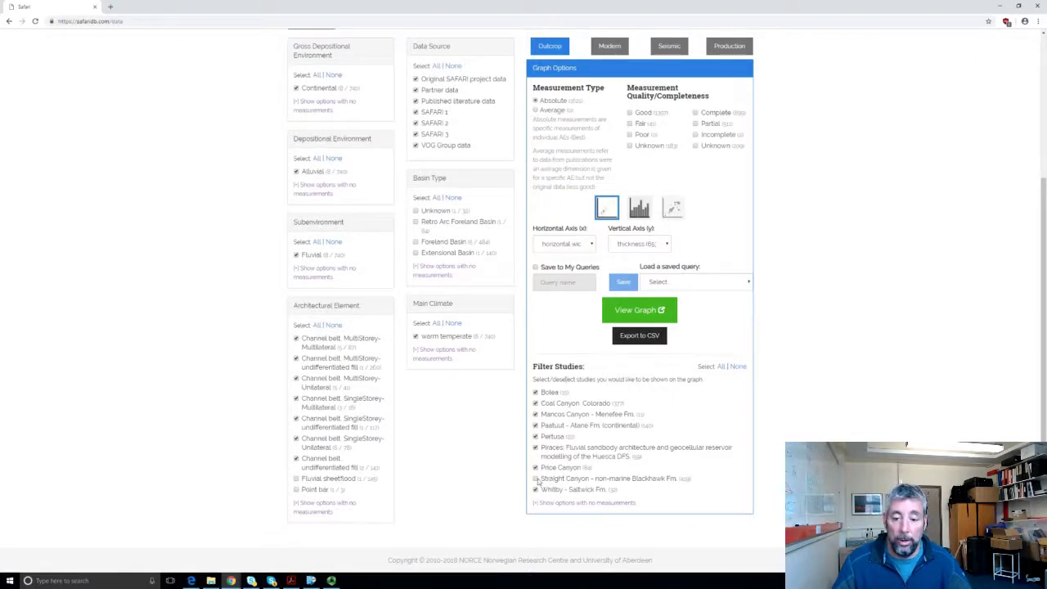
pyautogui.click(641, 316)
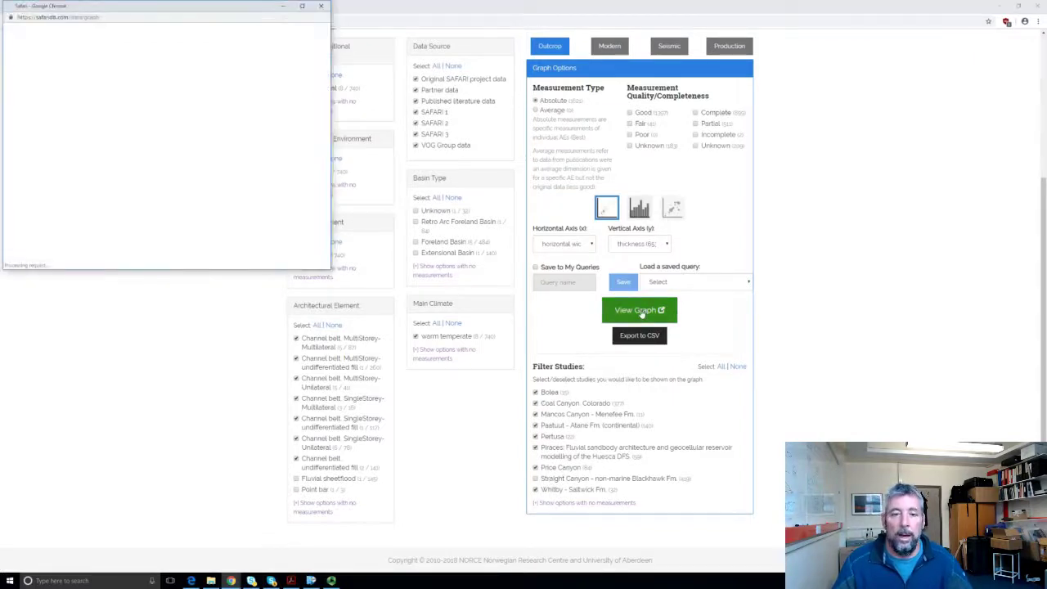
pyautogui.moveTo(299, 138)
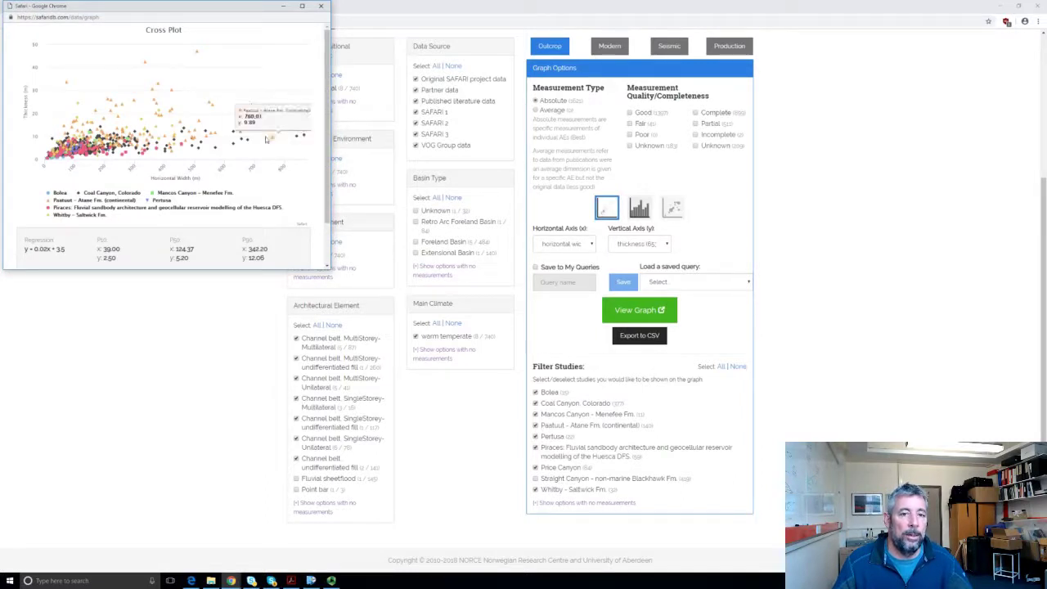
pyautogui.moveTo(202, 146)
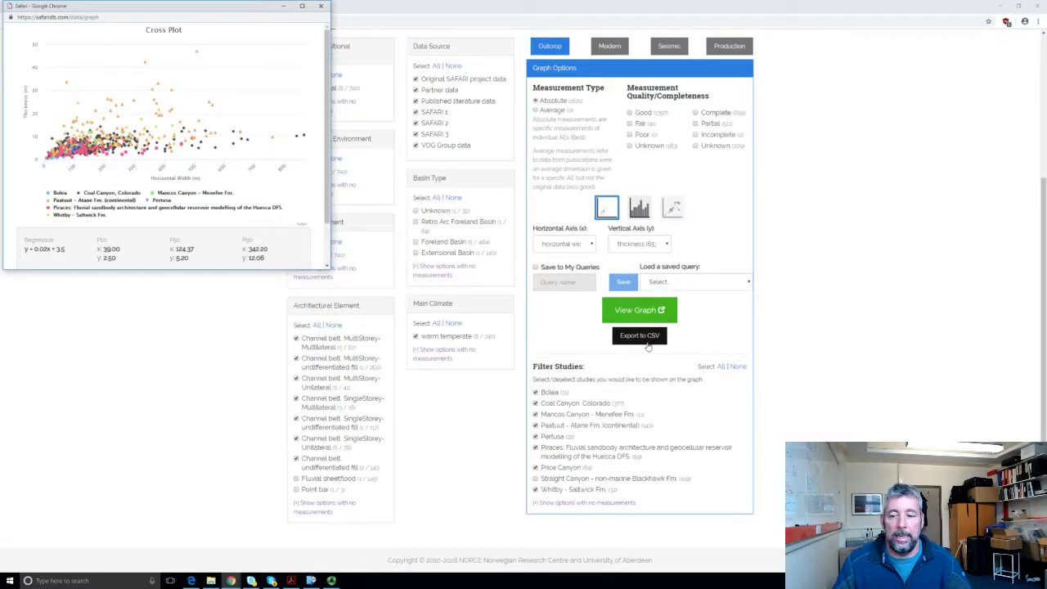
# Step: Export the filtered results to CSV and close the cross-plot window
pyautogui.click(663, 342)
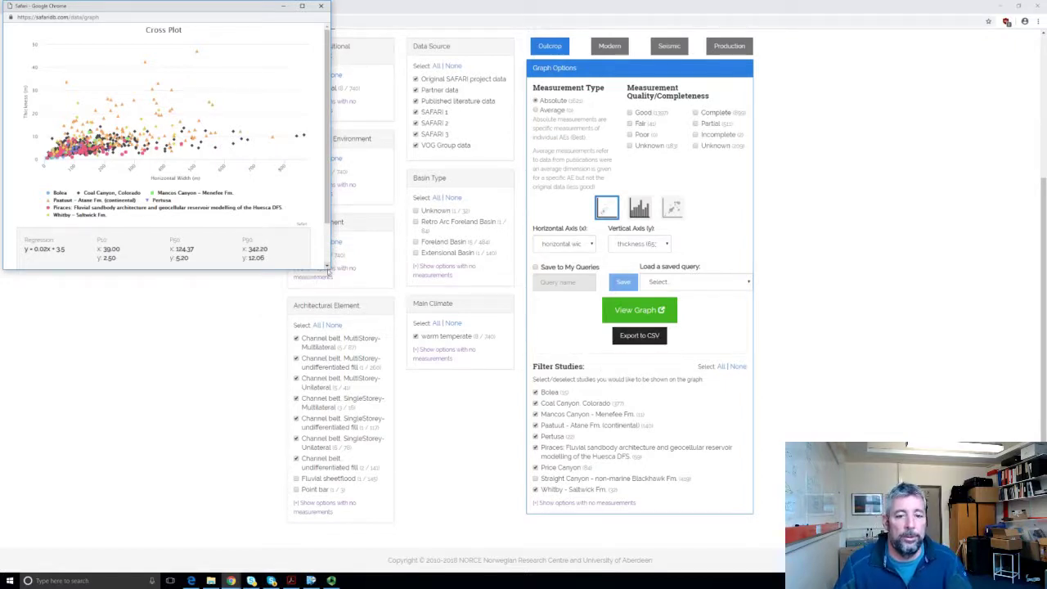
pyautogui.moveTo(334, 276); pyautogui.dragTo(396, 372)
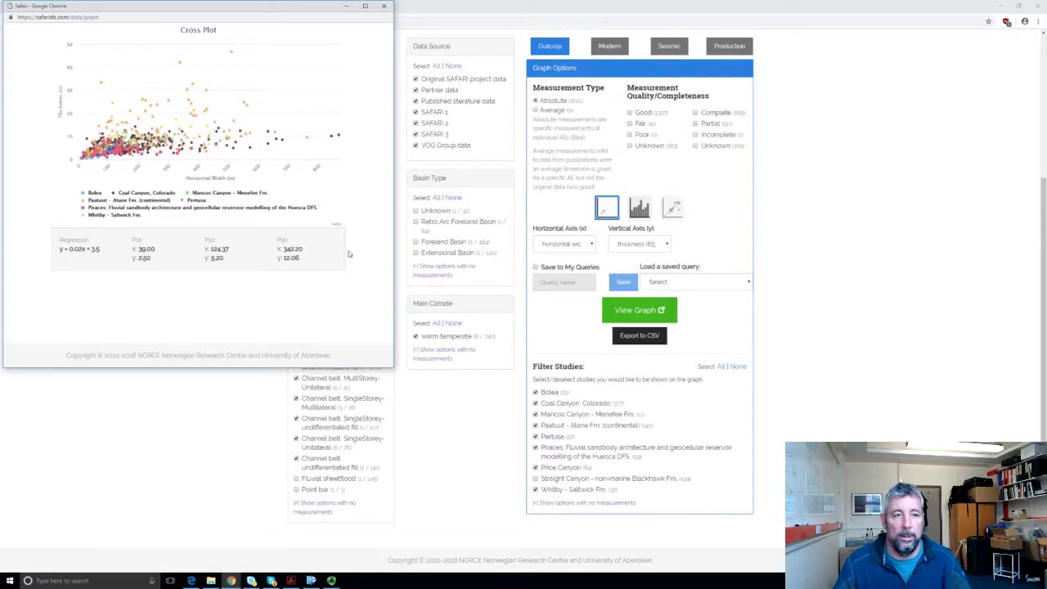
pyautogui.click(385, 7)
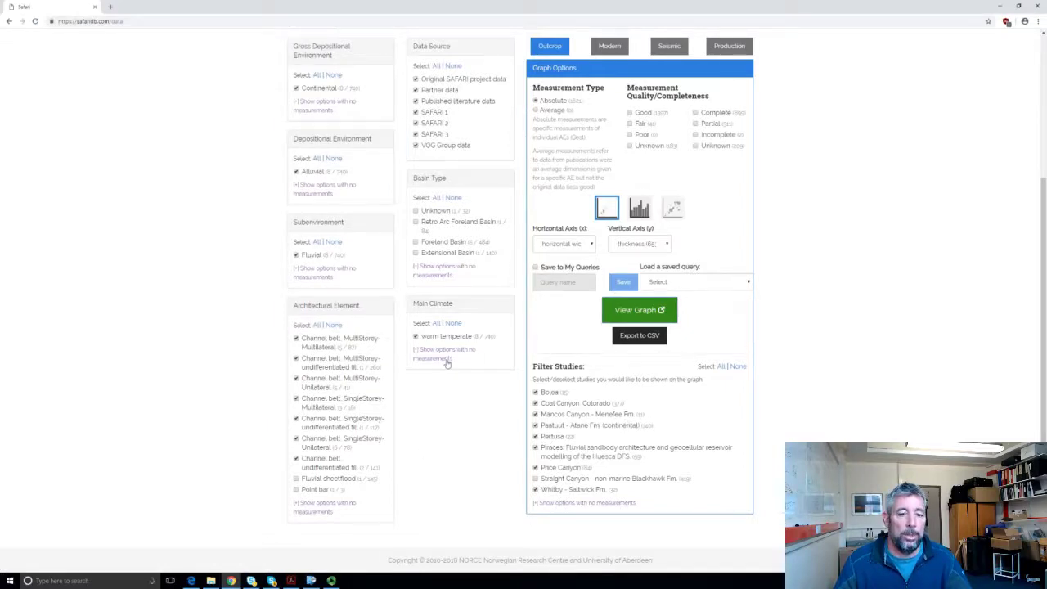
pyautogui.scroll(3, 447, 363)
pyautogui.scroll(-3, 446, 363)
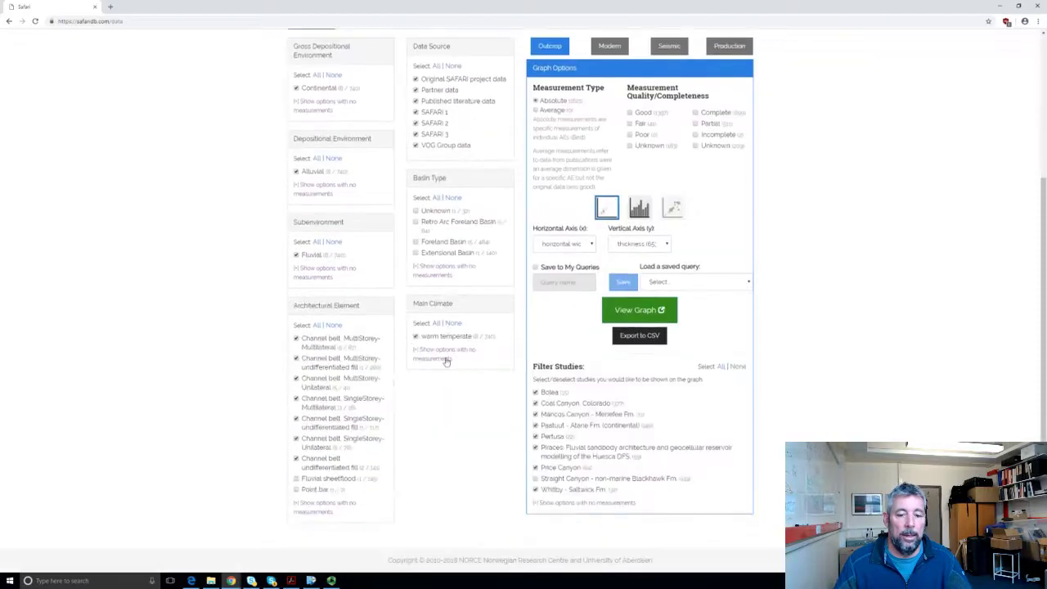
pyautogui.scroll(3, 389, 337)
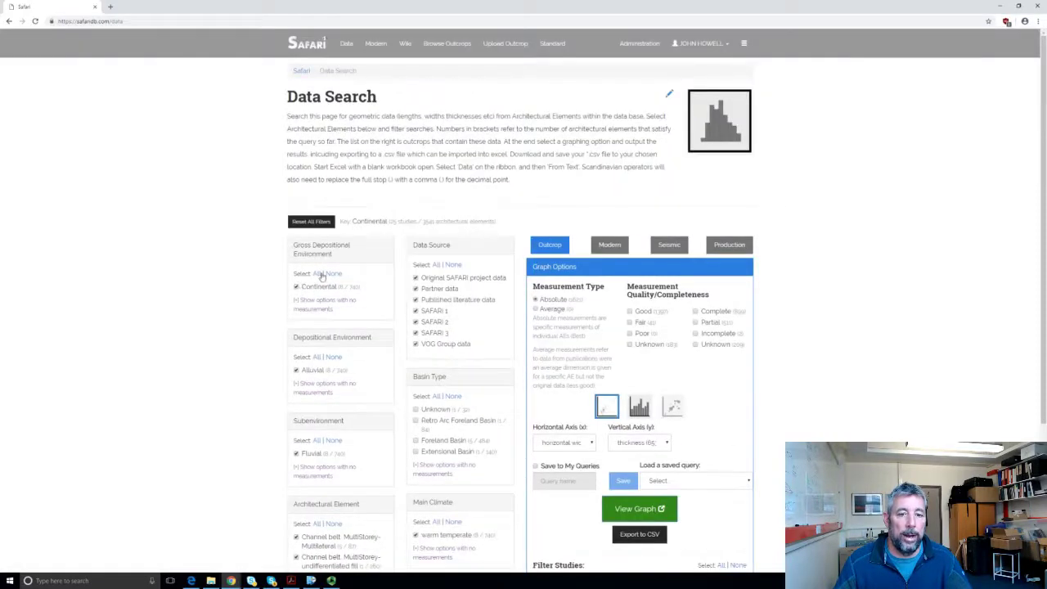
# Step: Reset all filters and select only the Channel belt, SingleStorey-Multilateral architectural element
pyautogui.click(317, 221)
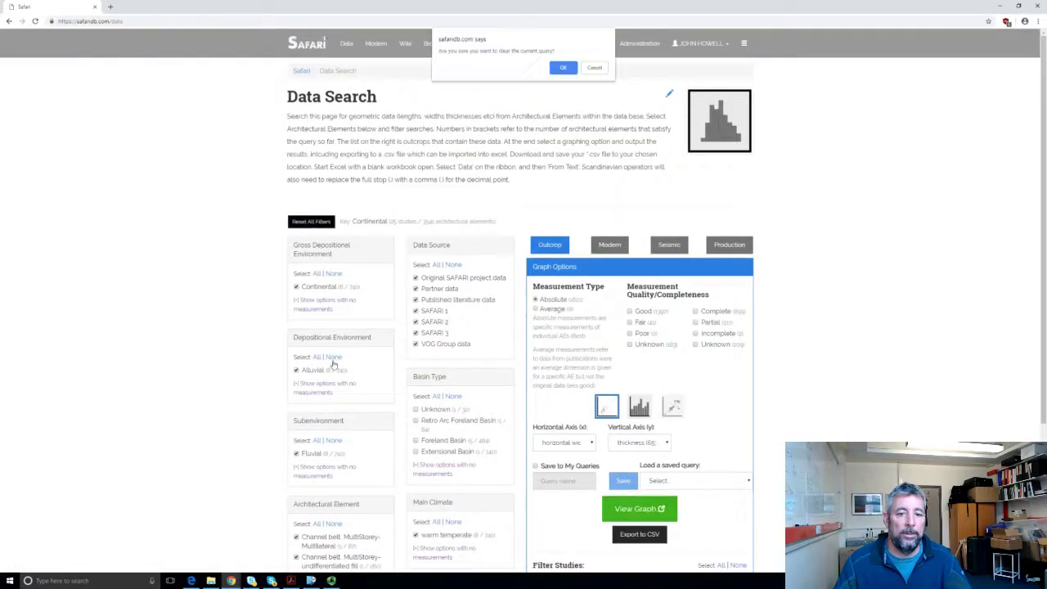
pyautogui.click(563, 67)
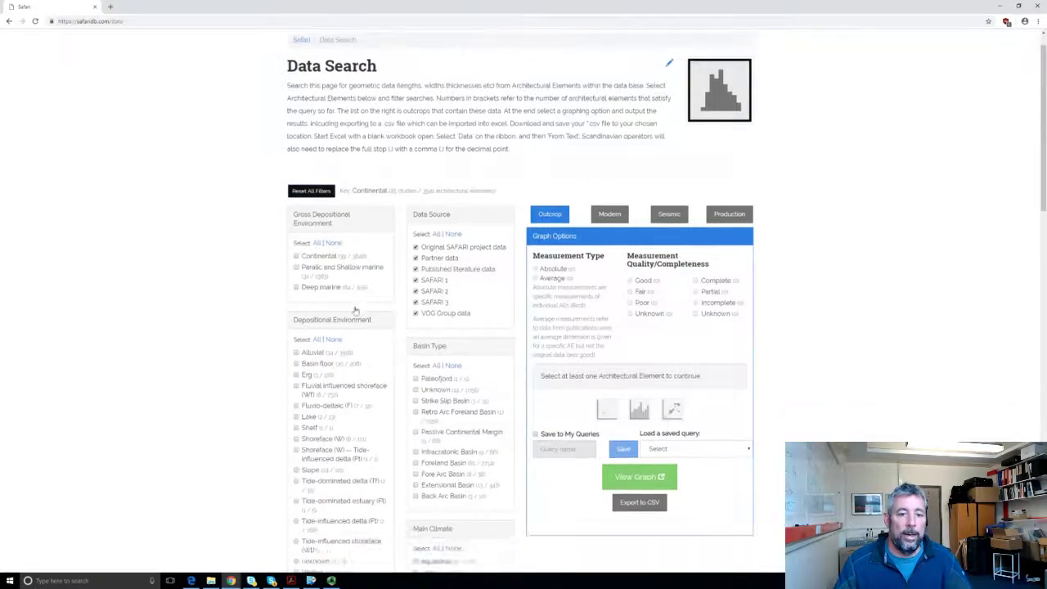
pyautogui.scroll(-4, 354, 308)
pyautogui.scroll(2, 353, 308)
pyautogui.scroll(1, 351, 309)
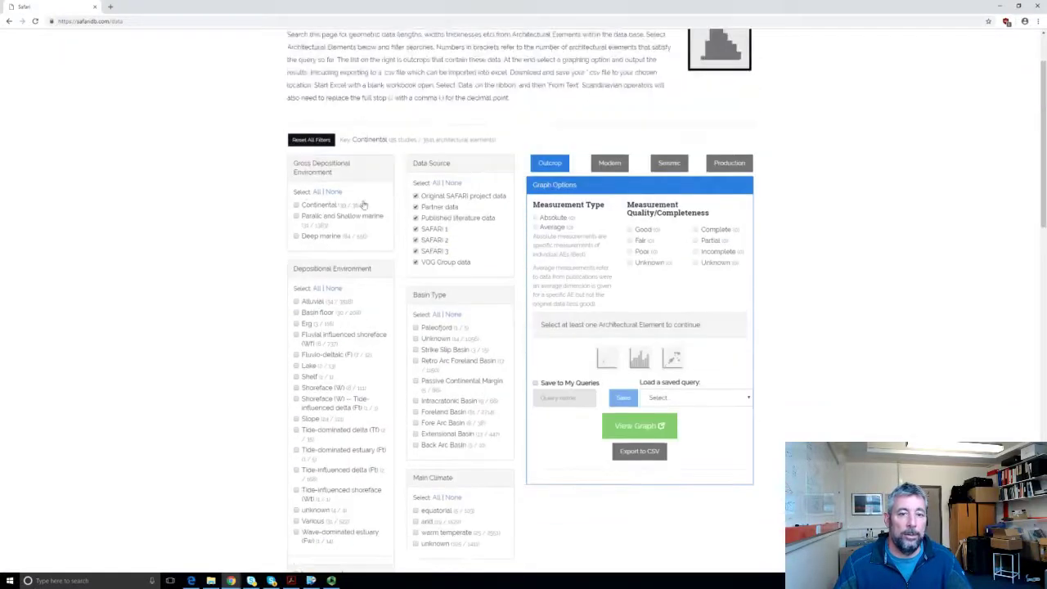
pyautogui.scroll(-3, 318, 352)
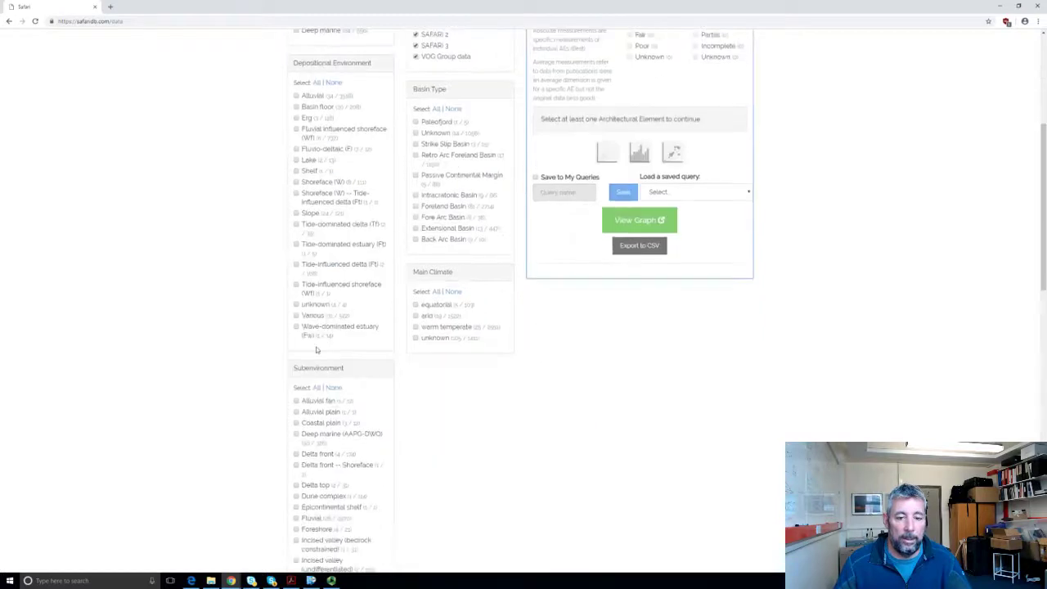
pyautogui.scroll(-15, 317, 349)
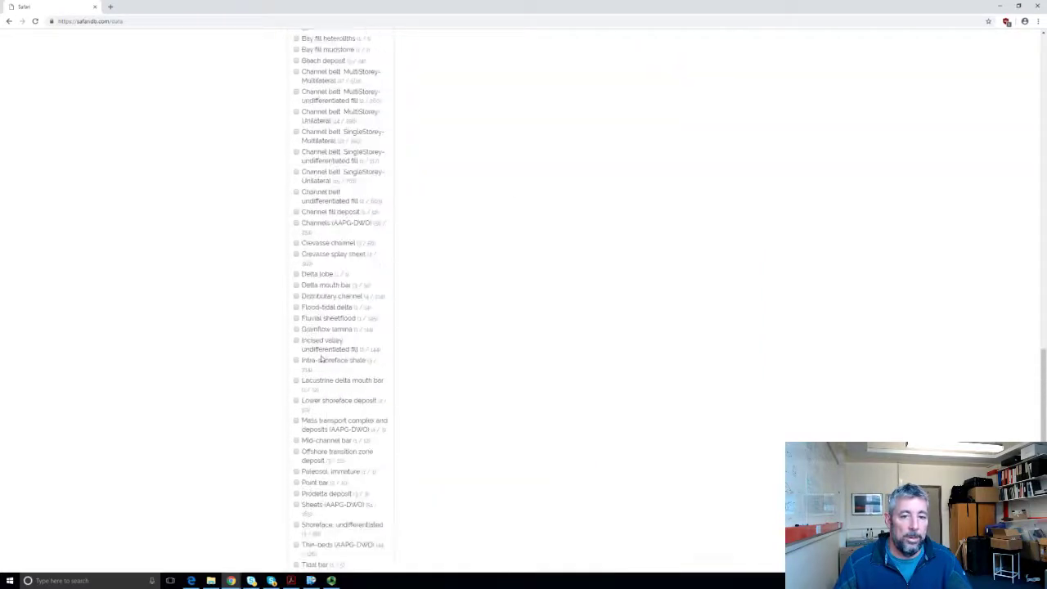
pyautogui.scroll(1, 323, 357)
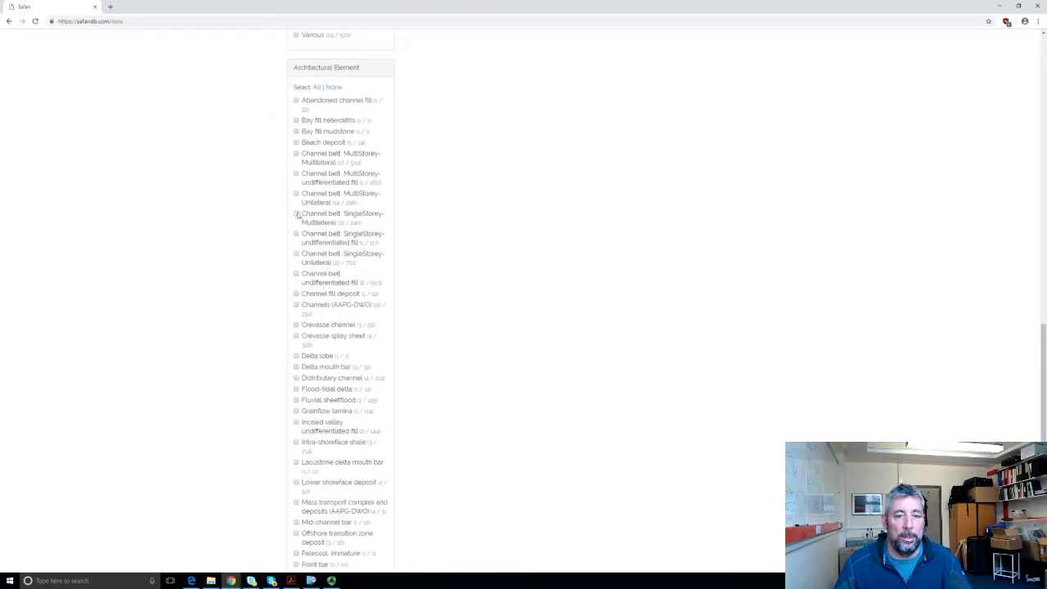
pyautogui.click(313, 223)
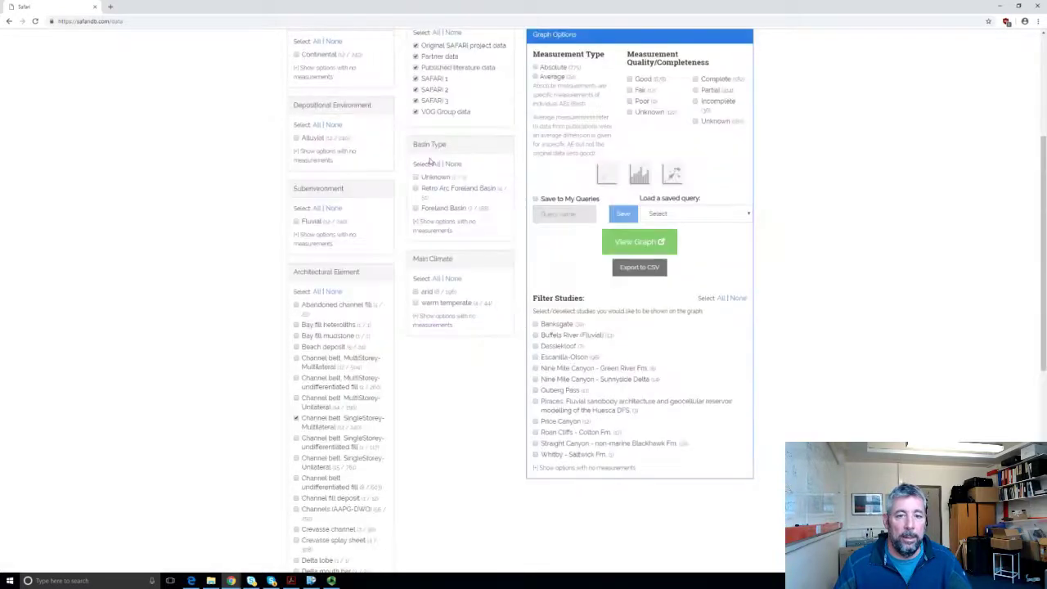
# Step: Filter studies to Escanilla-Olson and limit the data source to Original SAFARI project data only
pyautogui.scroll(2, 405, 302)
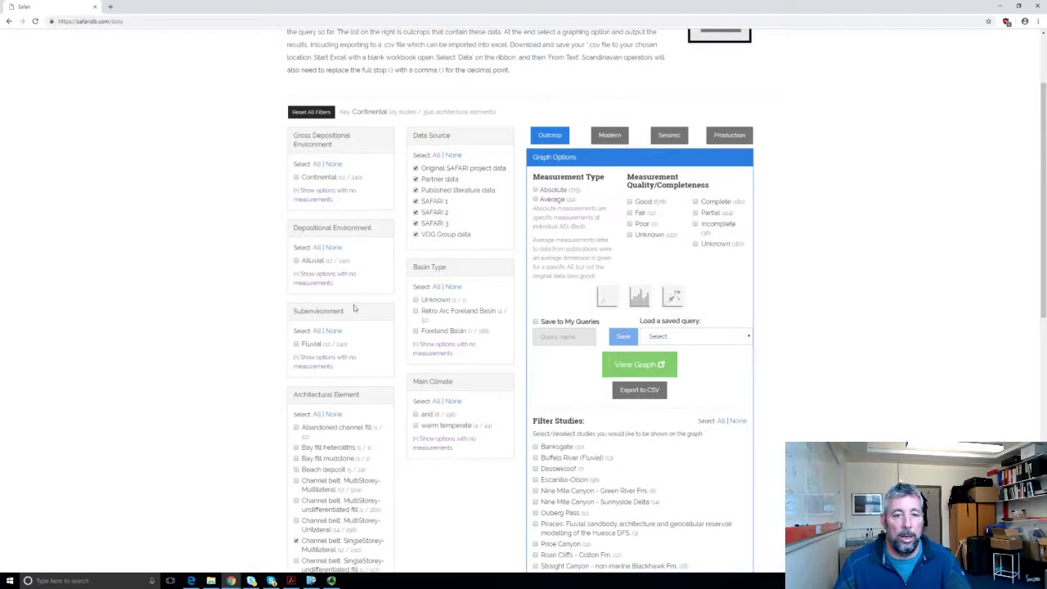
pyautogui.scroll(-5, 354, 308)
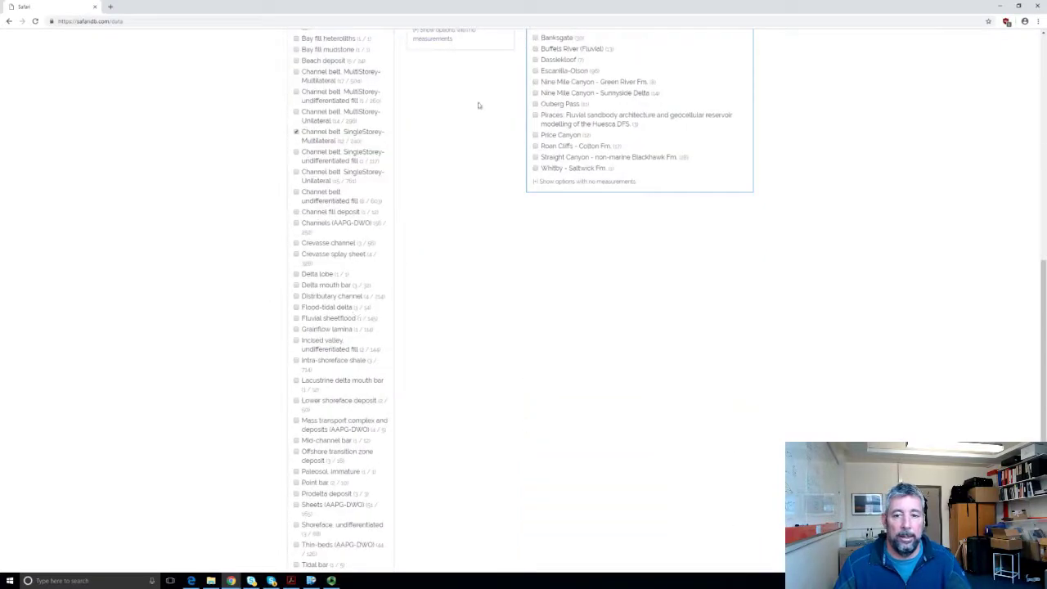
pyautogui.scroll(3, 364, 342)
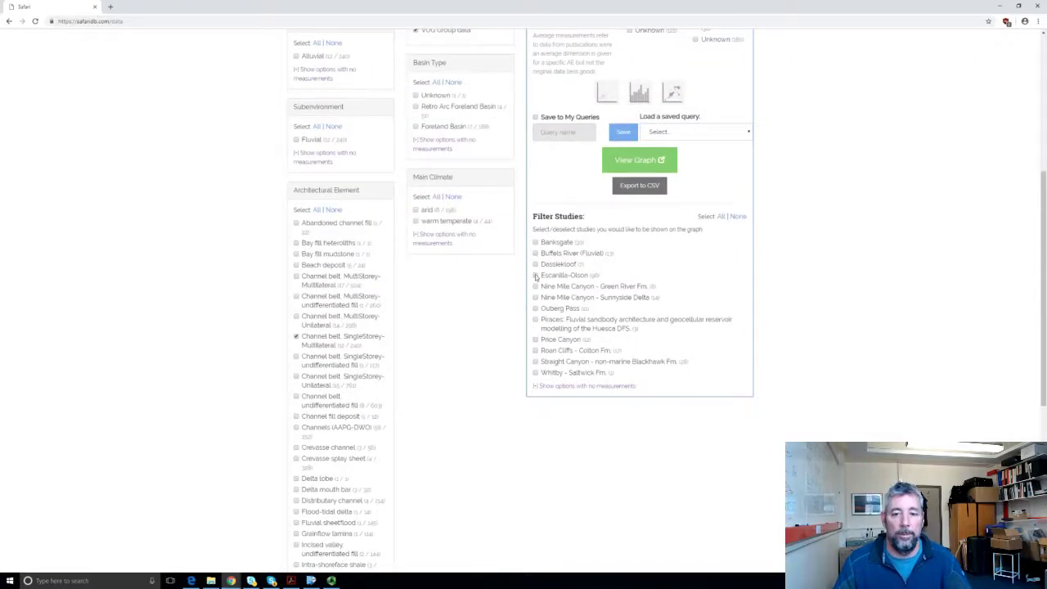
pyautogui.click(536, 276)
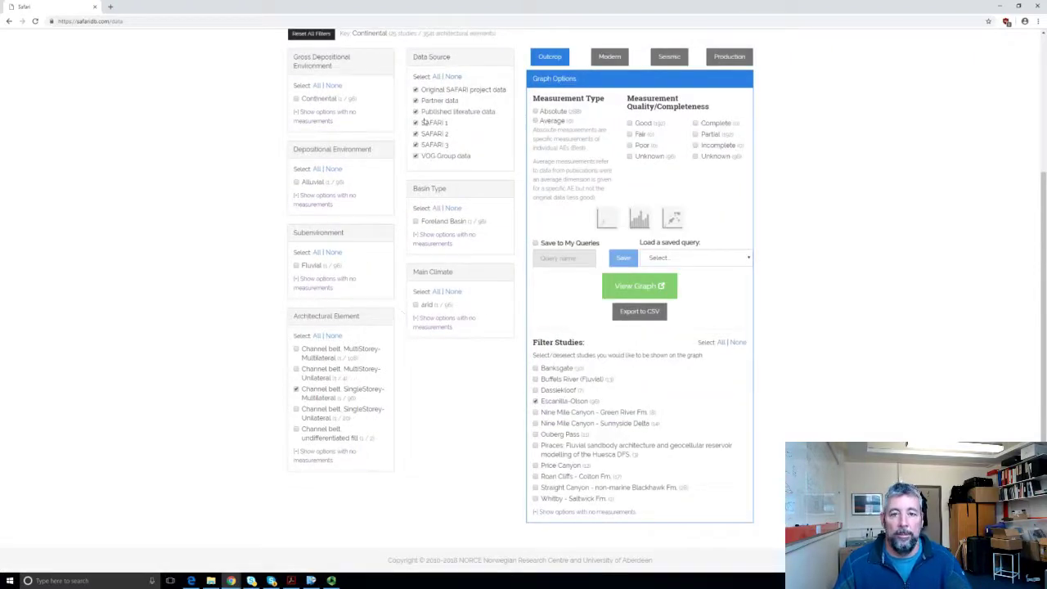
pyautogui.click(453, 77)
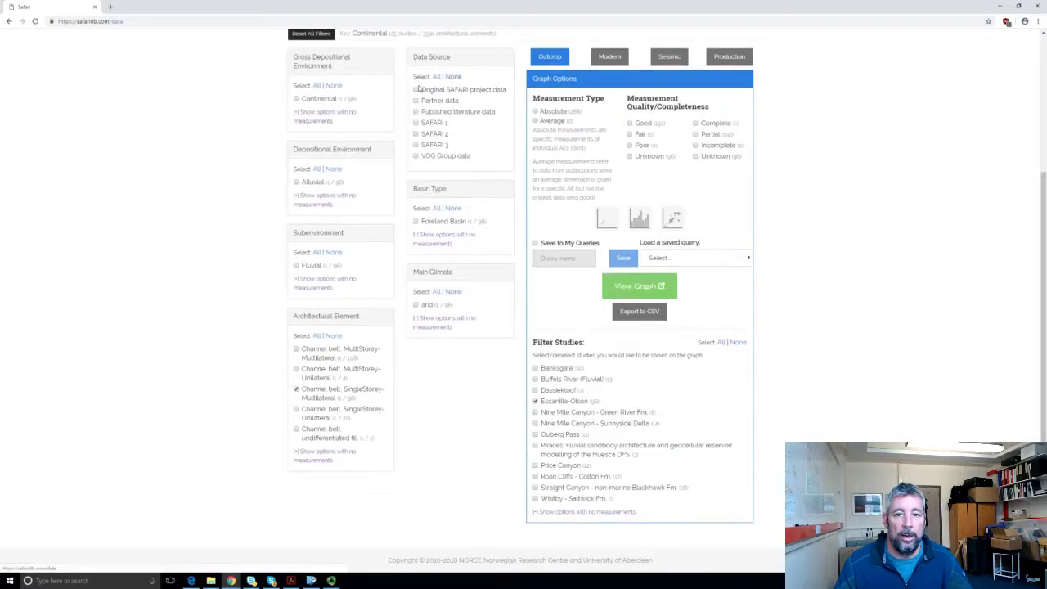
pyautogui.click(416, 90)
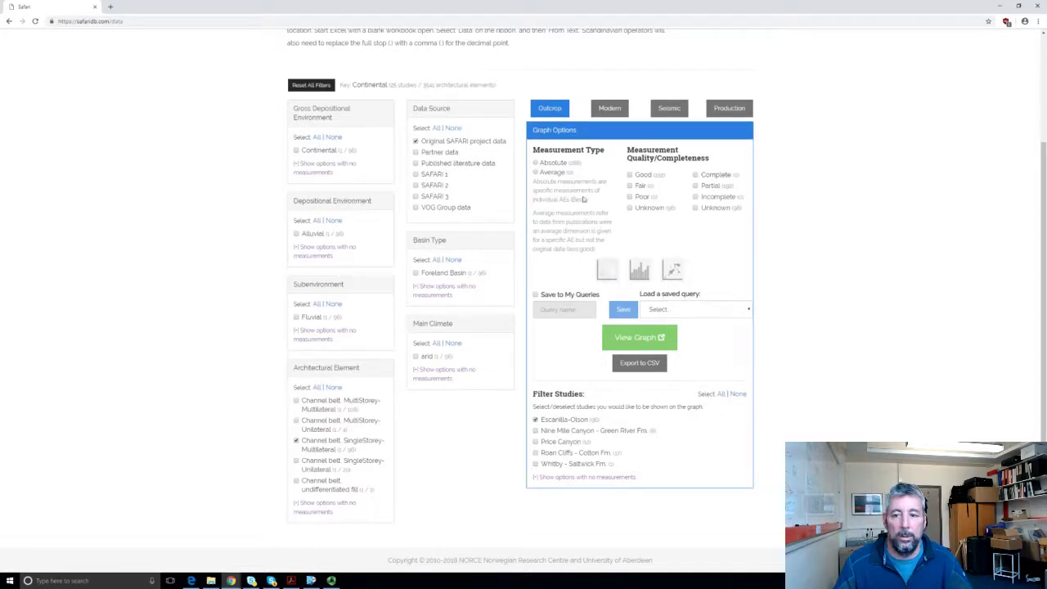
# Step: Plot absolute horizontal width against thickness as a scatter cross plot, view the graph, then close its window
pyautogui.click(540, 162)
pyautogui.click(607, 270)
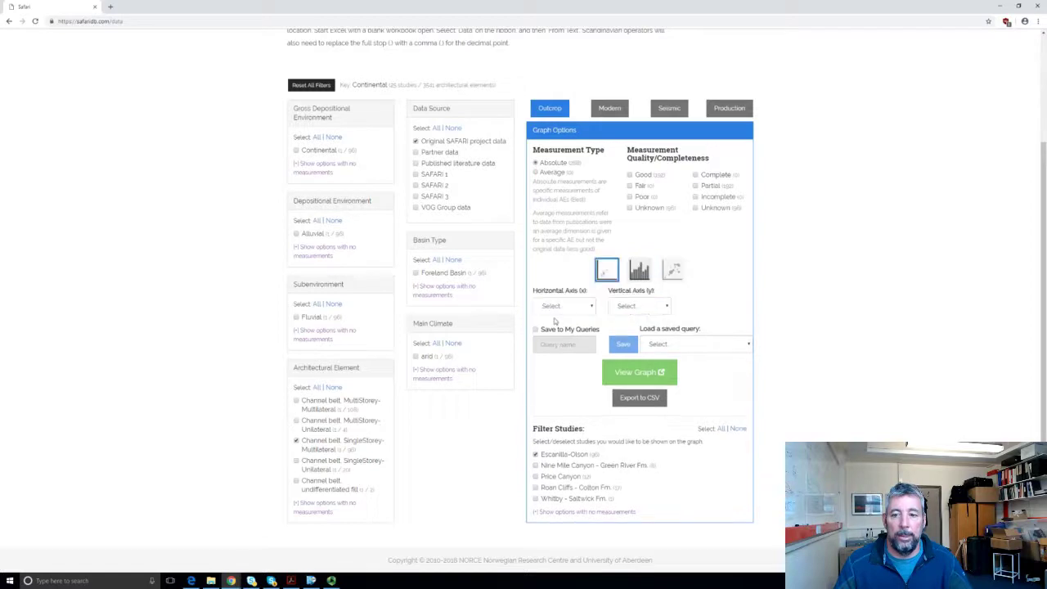
pyautogui.click(593, 305)
pyautogui.click(564, 326)
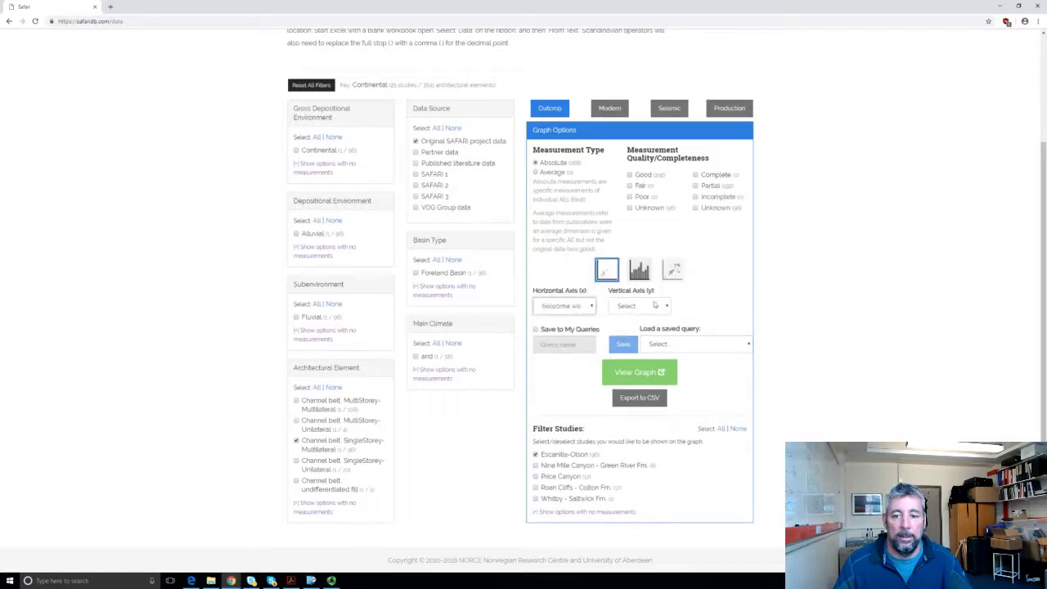
pyautogui.click(646, 306)
pyautogui.click(642, 333)
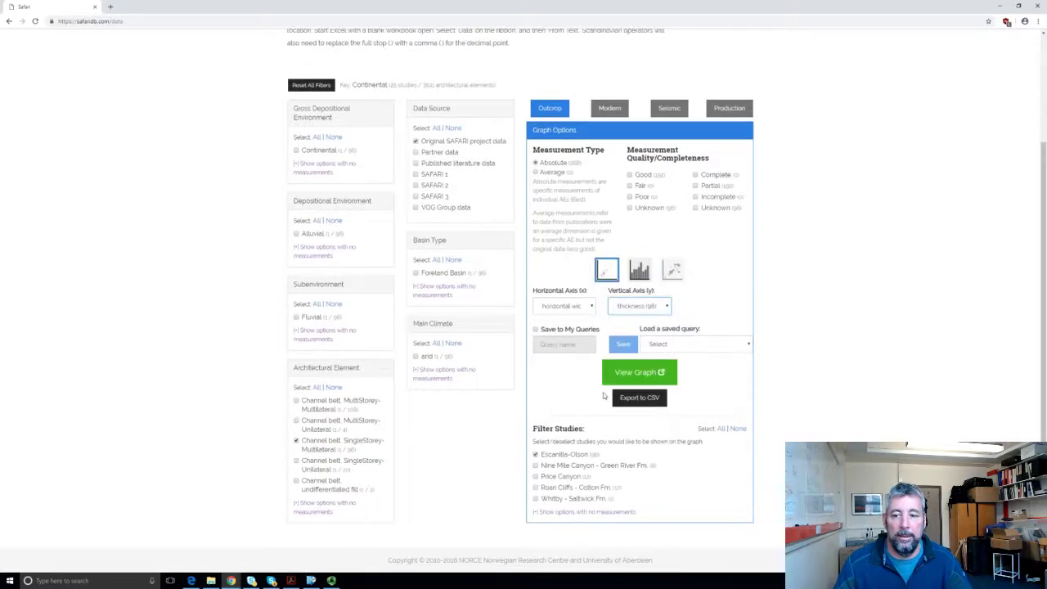
pyautogui.click(639, 372)
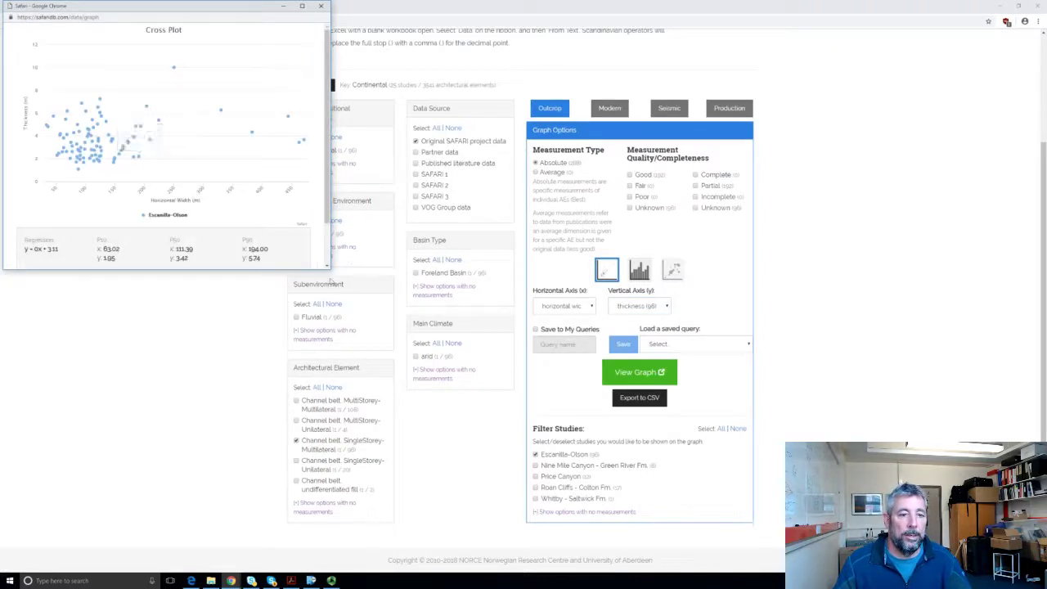
pyautogui.click(321, 7)
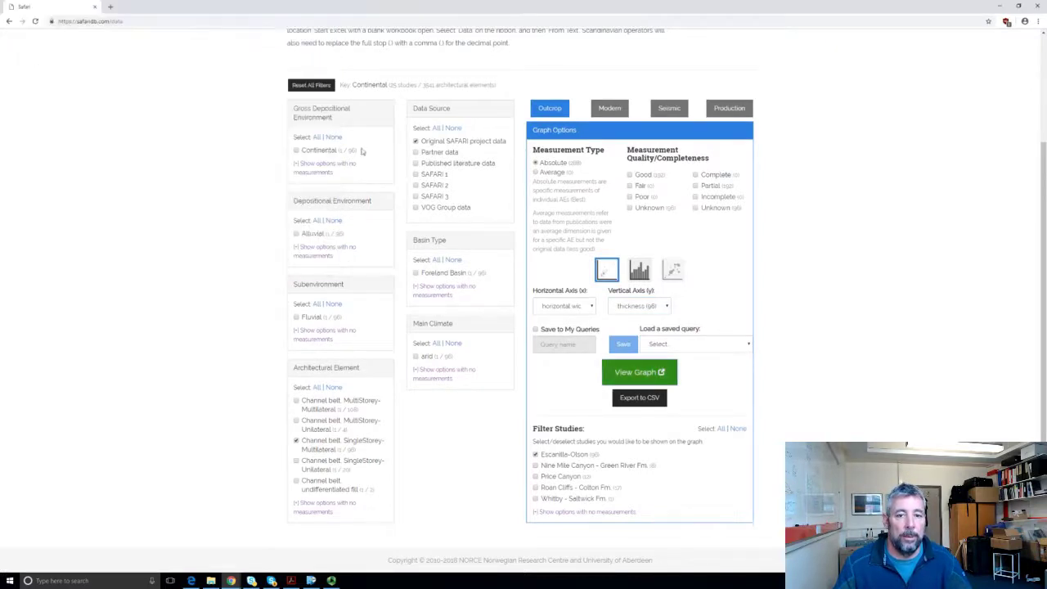
pyautogui.scroll(3, 424, 187)
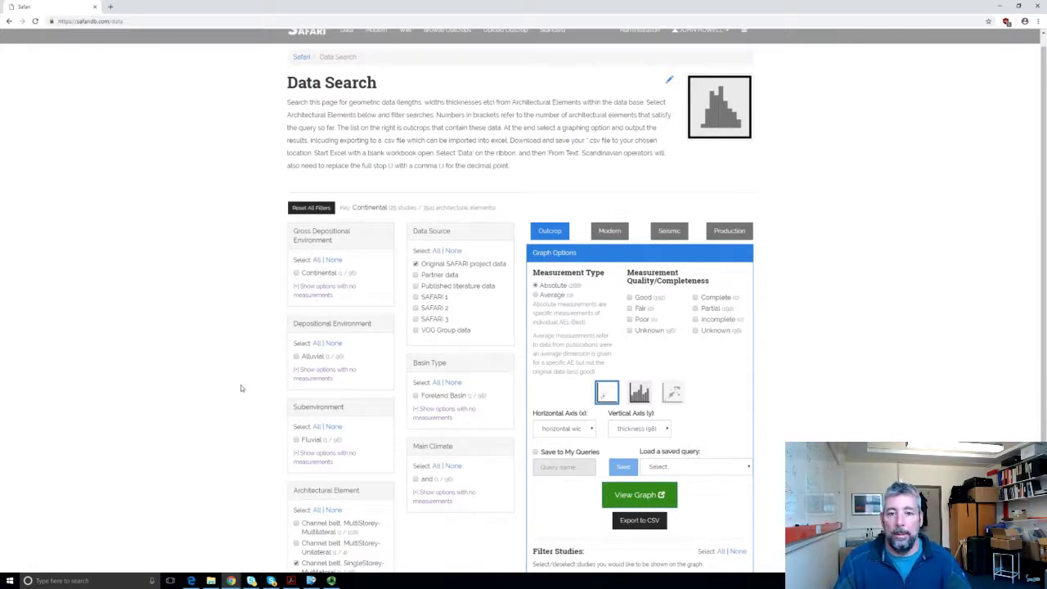
pyautogui.scroll(1, 246, 381)
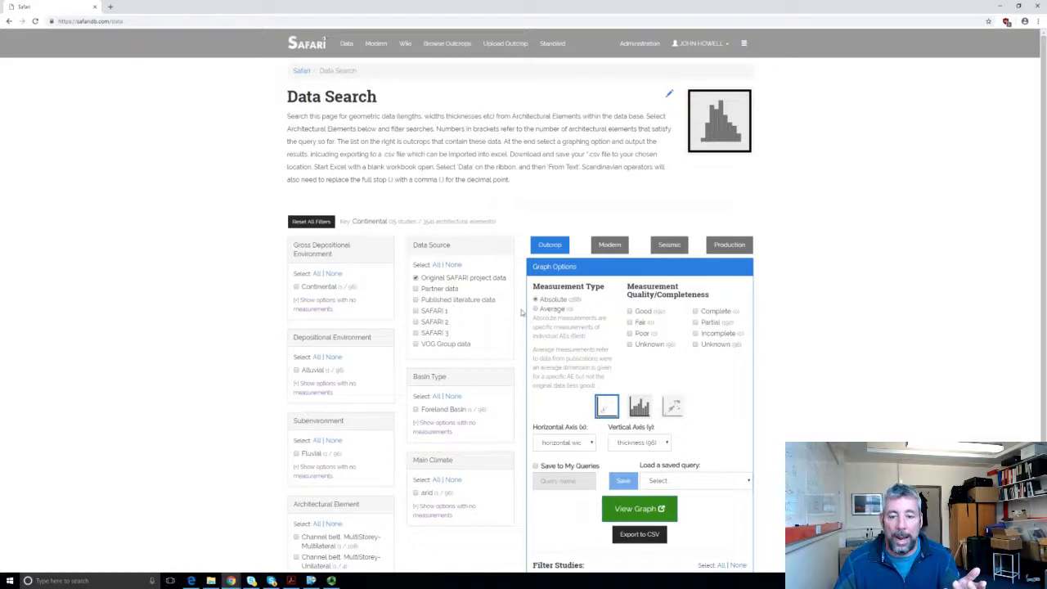
pyautogui.scroll(-2, 461, 287)
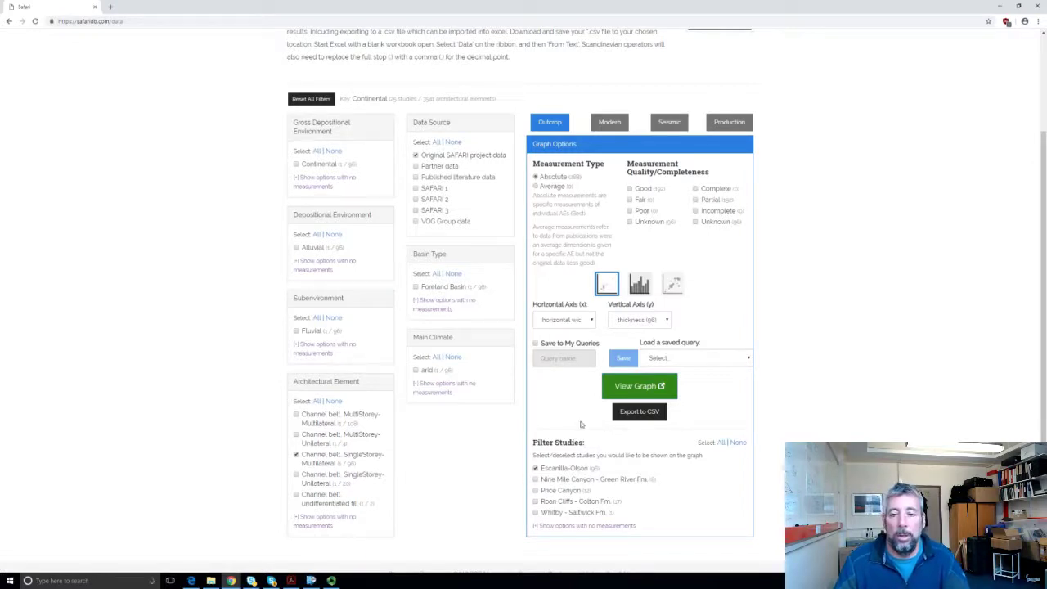
pyautogui.scroll(2, 581, 424)
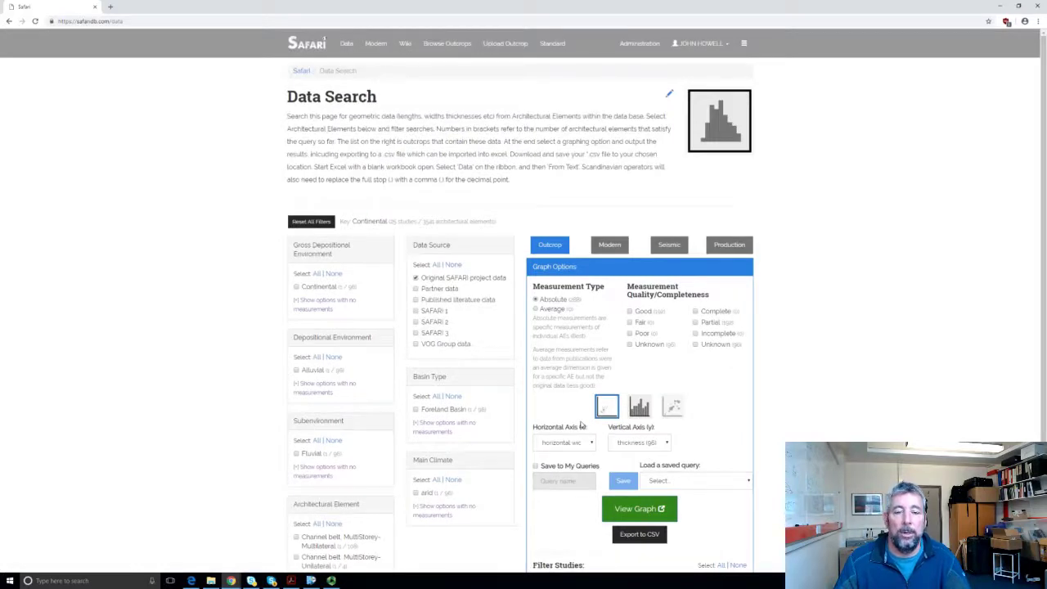